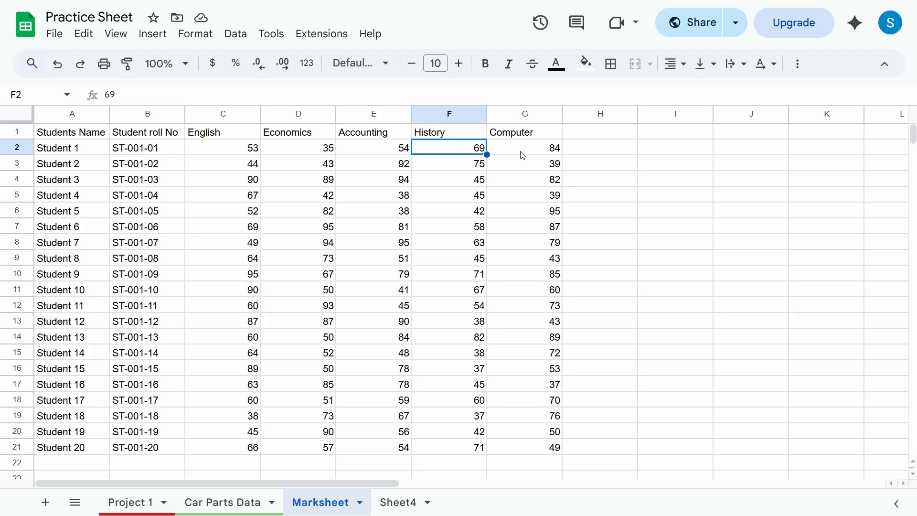
Step: Add the column header "Marks Obtained" in cell H1, beside the Computer column
click(522, 151)
click(528, 132)
click(586, 132)
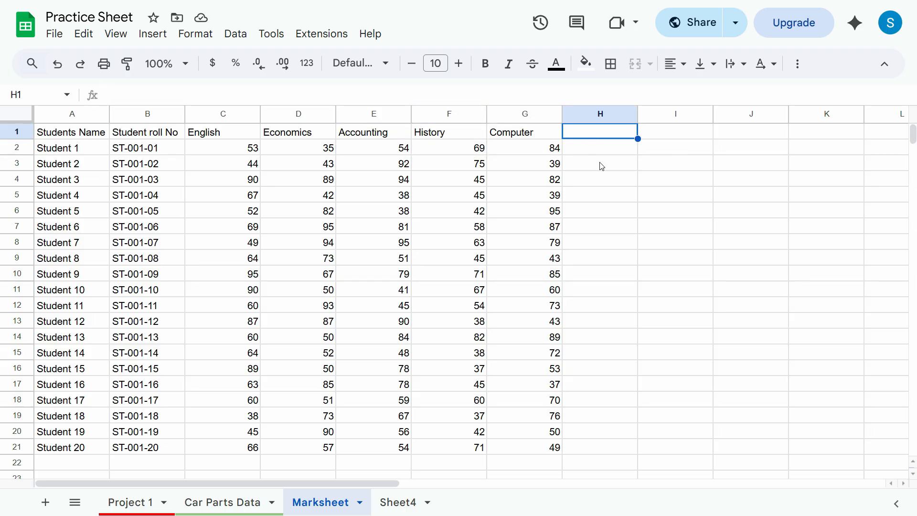
text(Marks Obtainre)
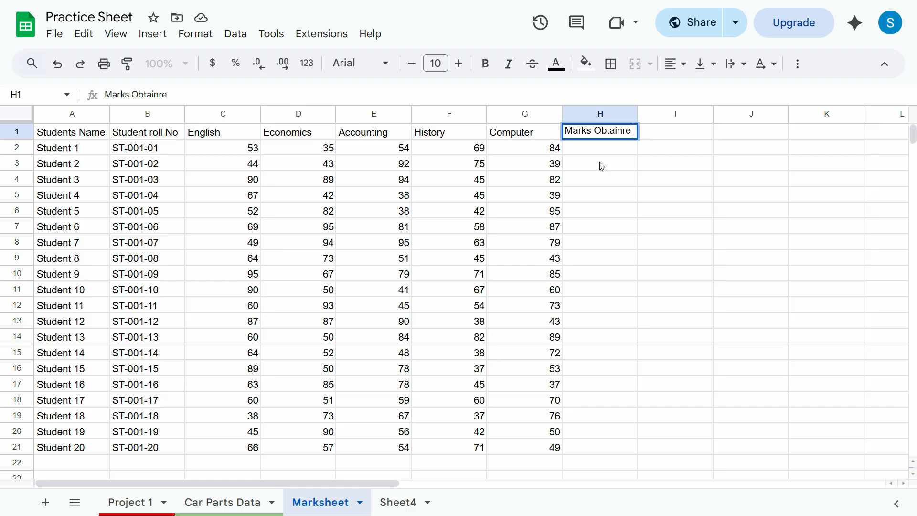
key(Return)
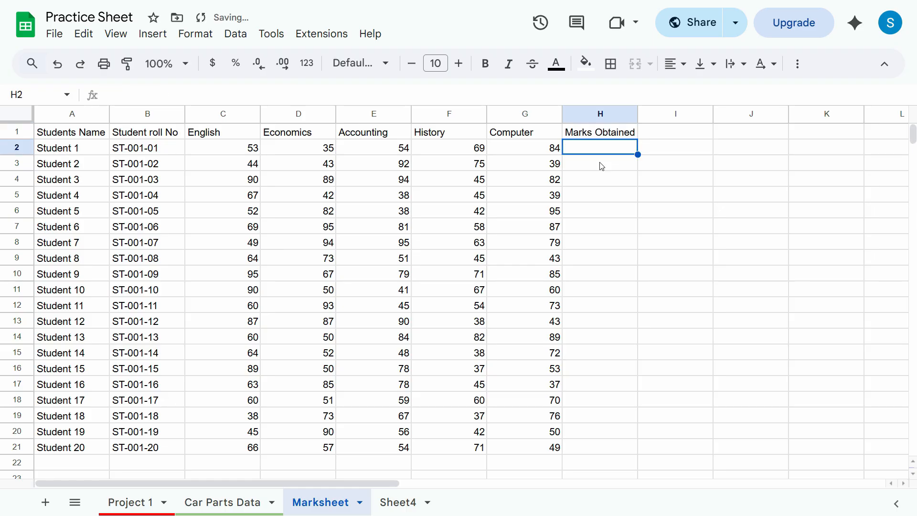
Step: Total Student 1's marks in H2 with the suggested formula =SUM(B2:G2)
click(248, 153)
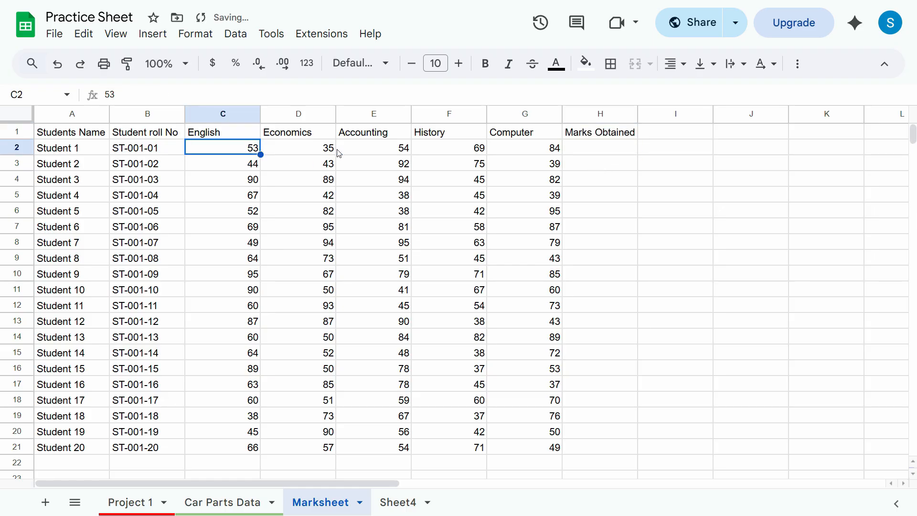
click(595, 150)
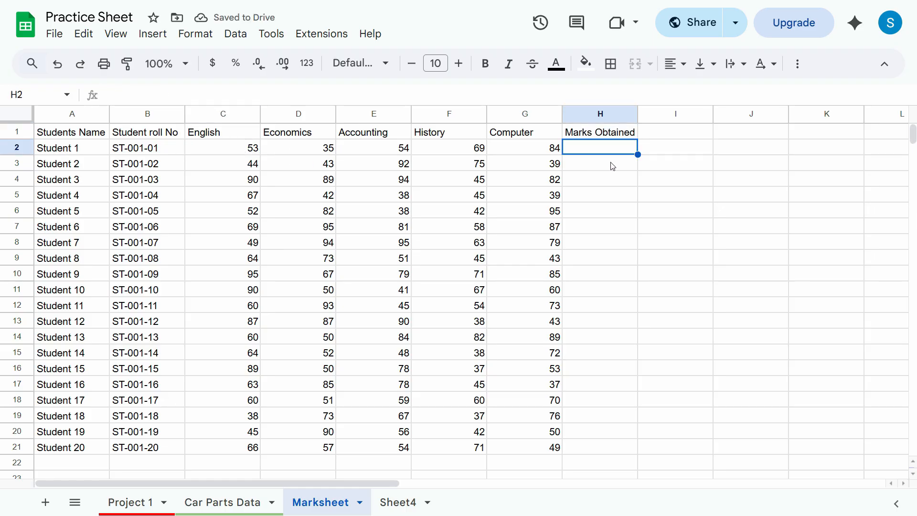
text(=sum(B2:G2))
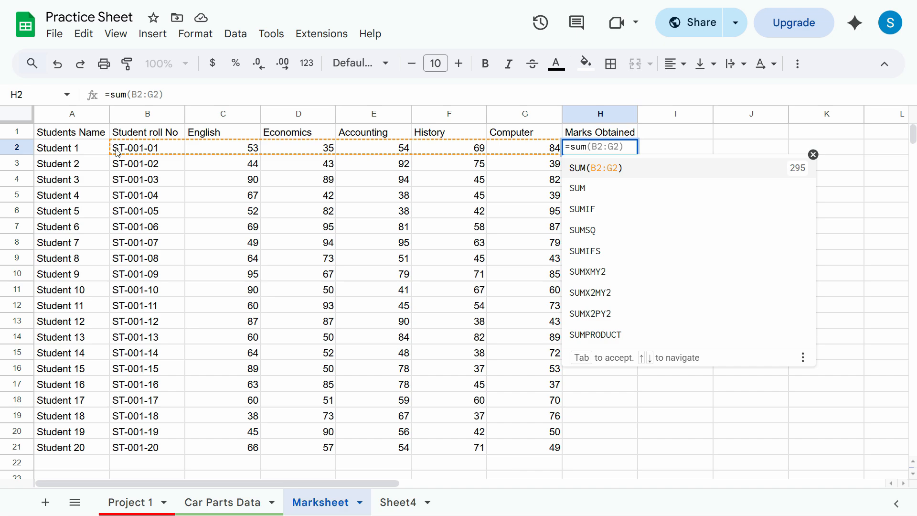
key(Tab)
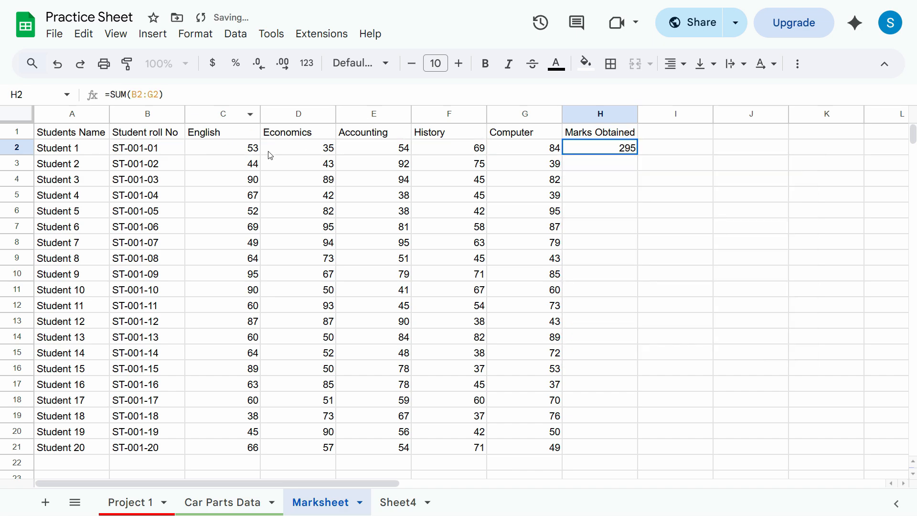
Step: Select Student 1's subject marks in C2:G2 to check their sum against the total in H2
drag(249, 152, 515, 157)
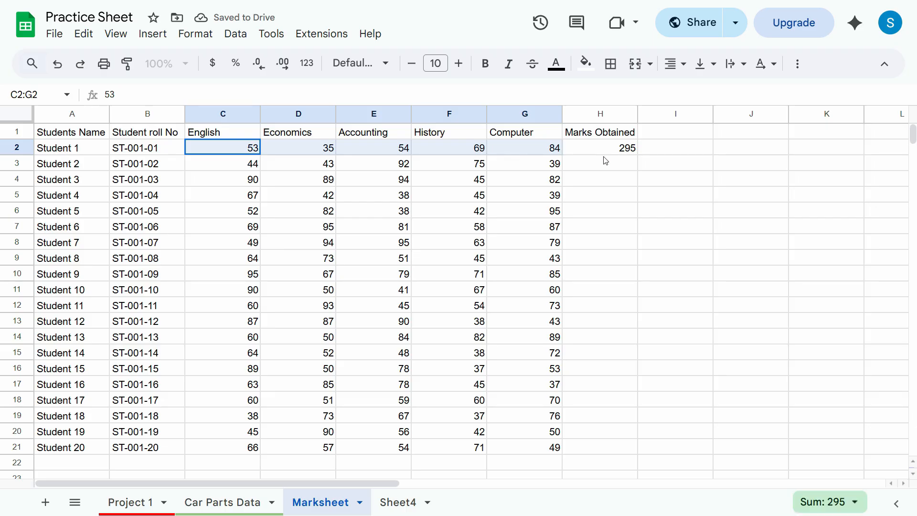
click(629, 152)
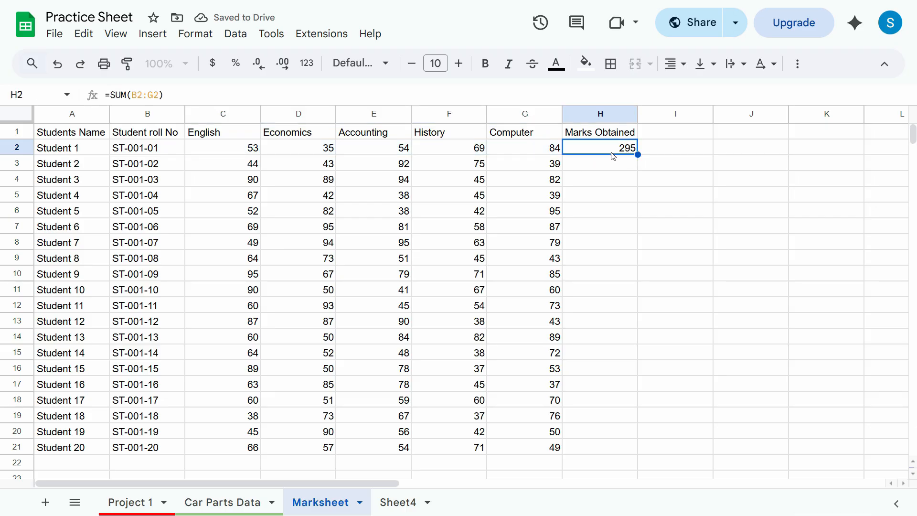
drag(509, 155, 245, 154)
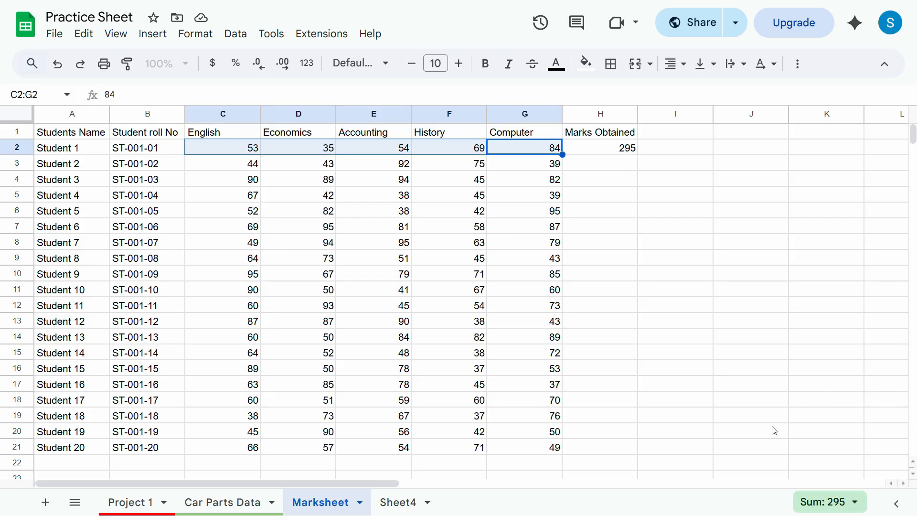
click(354, 195)
drag(529, 152, 248, 154)
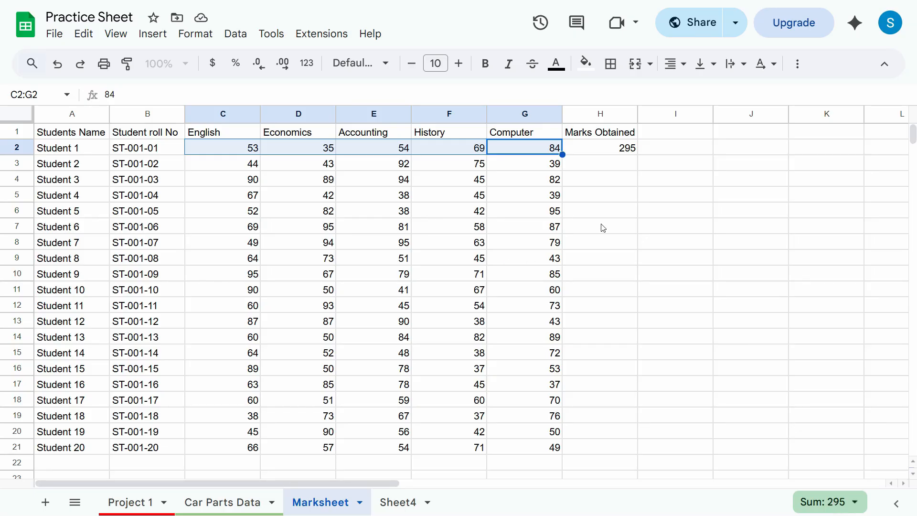
Step: Clear H2 and enter the suggested formula =SUM(B2:G2) again
click(601, 147)
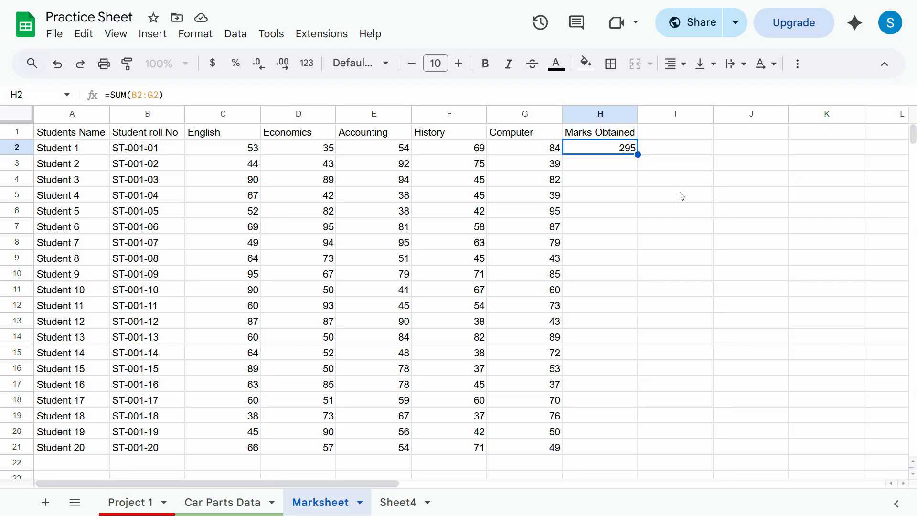
text(=s)
key(Escape)
key(Delete)
text(=sum()
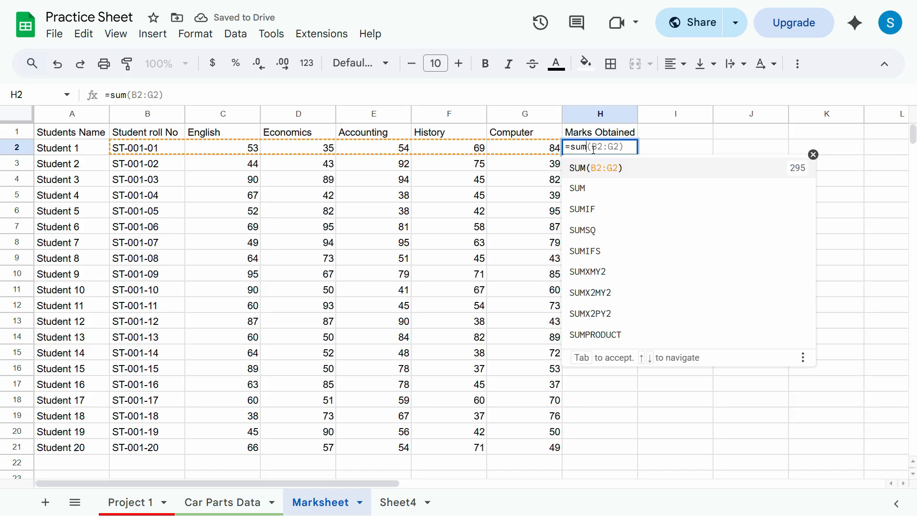
key(Tab)
Step: Change the formula in H2 to =SUM(C2:G2) and autofill the totals for the remaining students down to H21
double_click(630, 147)
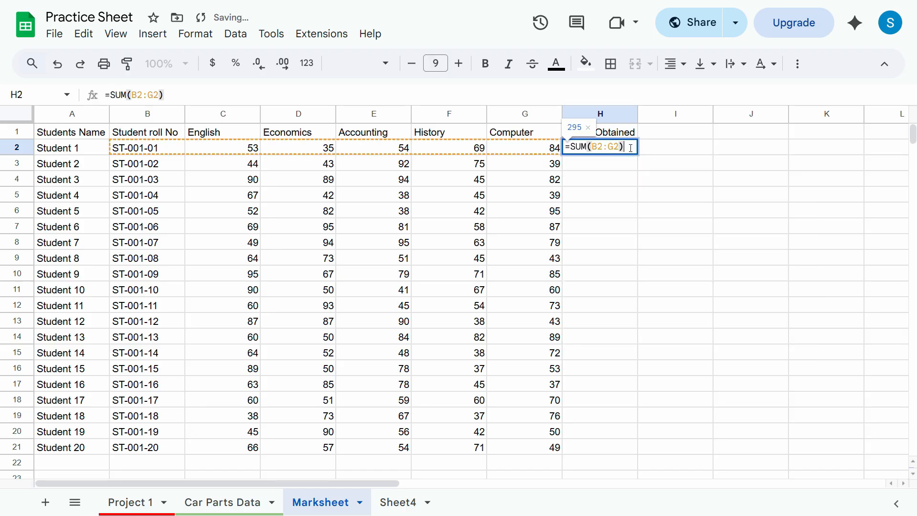
key(Num_Lock)
key(BackSpace)
key(BackSpace)
key(BackSpace)
key(BackSpace)
key(BackSpace)
key(BackSpace)
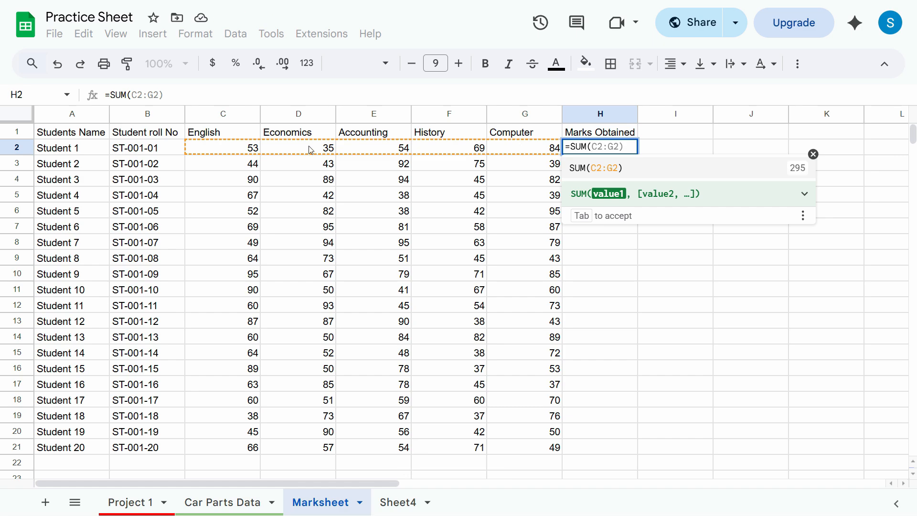
drag(225, 150, 537, 153)
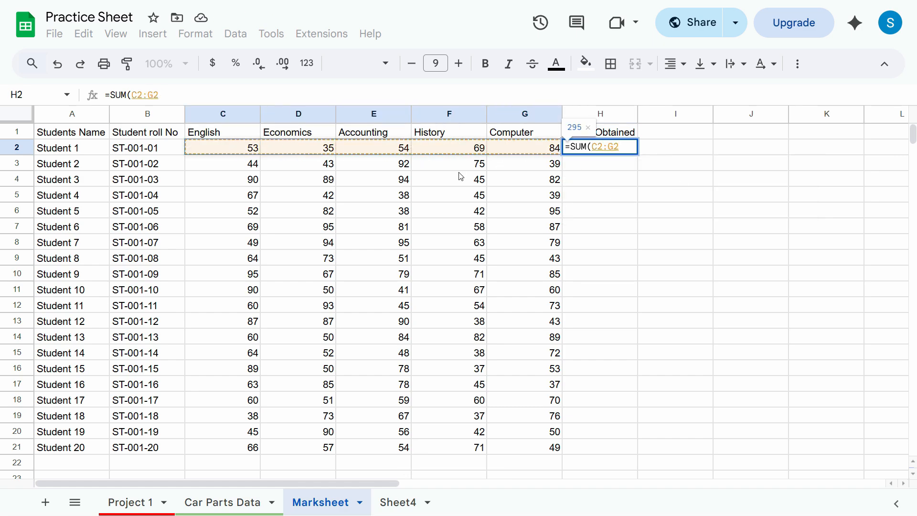
key(Return)
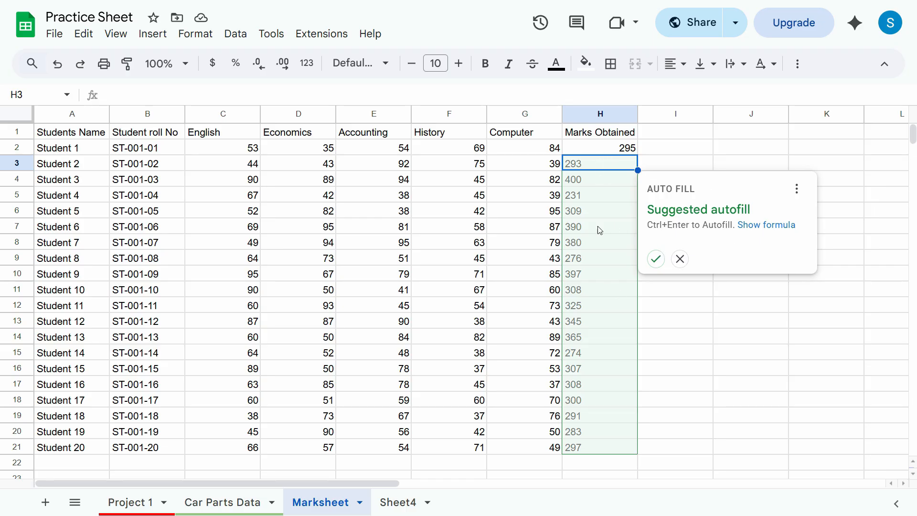
click(659, 261)
Step: Add the column header "Total Marks" in cell I1
click(661, 137)
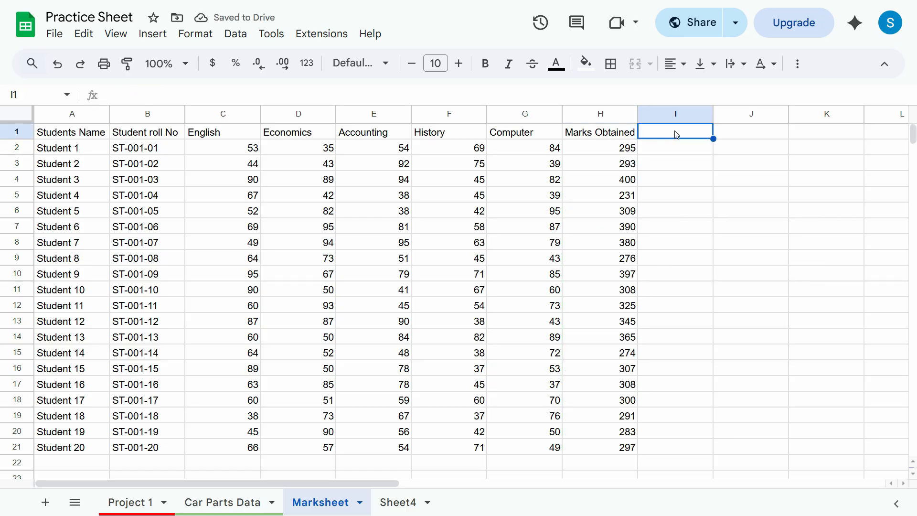
text(To)
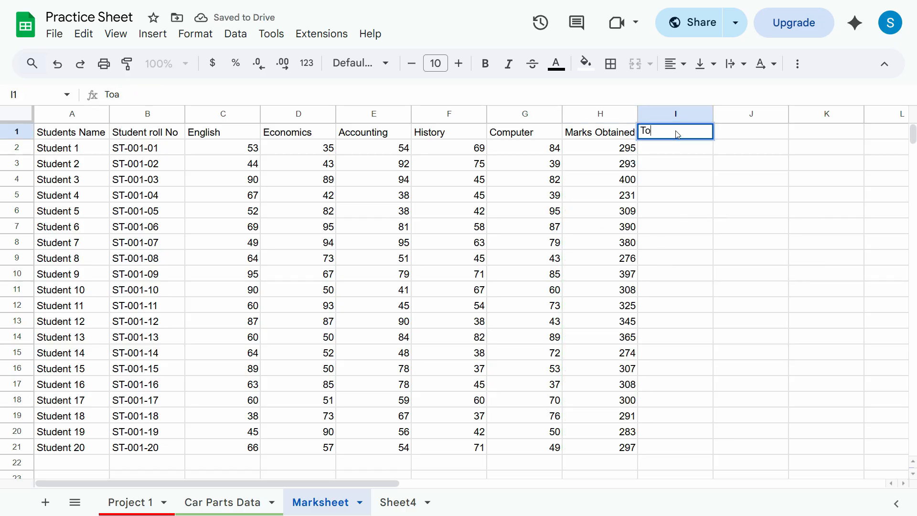
text(tal)
key(Return)
click(675, 132)
text(Total Marks)
key(Tab)
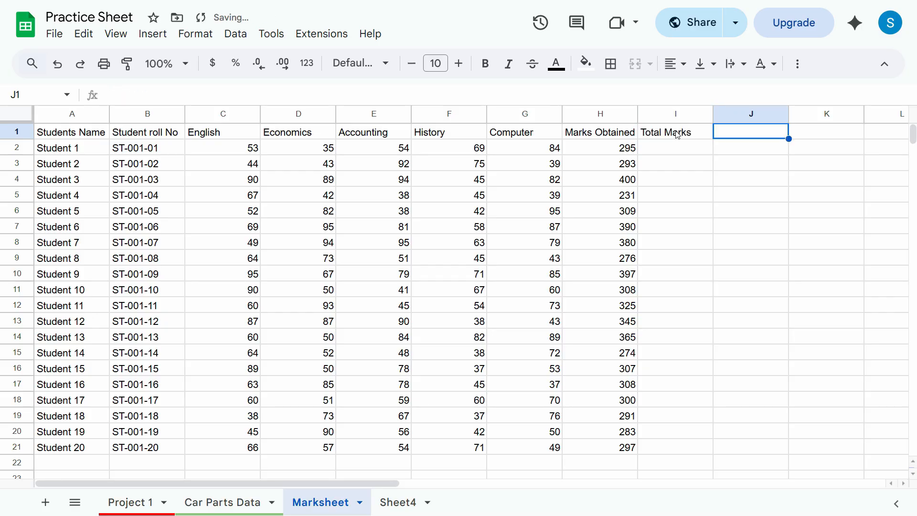
key(Return)
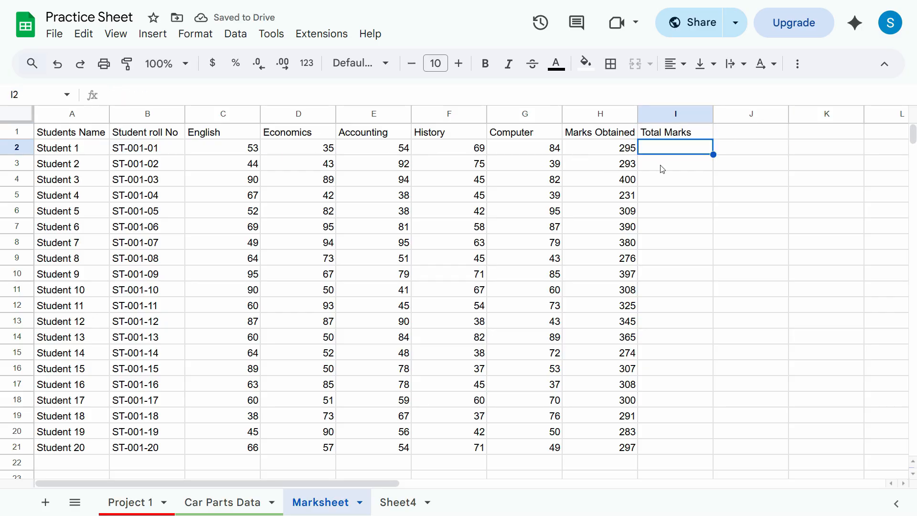
Step: Enter 500 as the total marks for every student in I2:I21
click(332, 152)
click(382, 152)
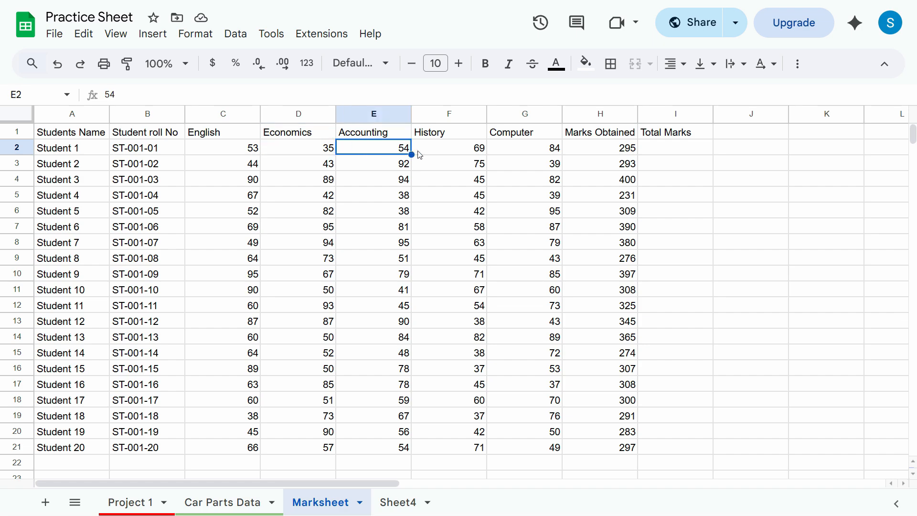
click(449, 153)
click(528, 153)
click(239, 152)
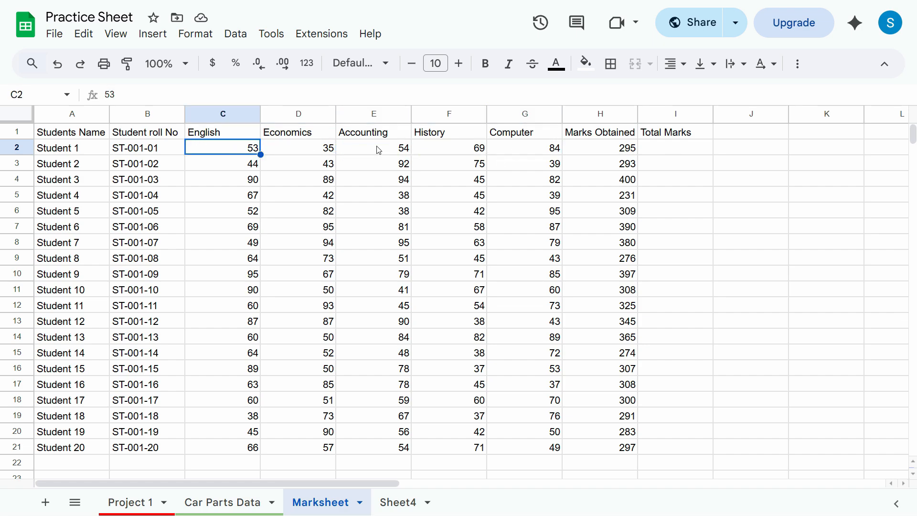
click(646, 151)
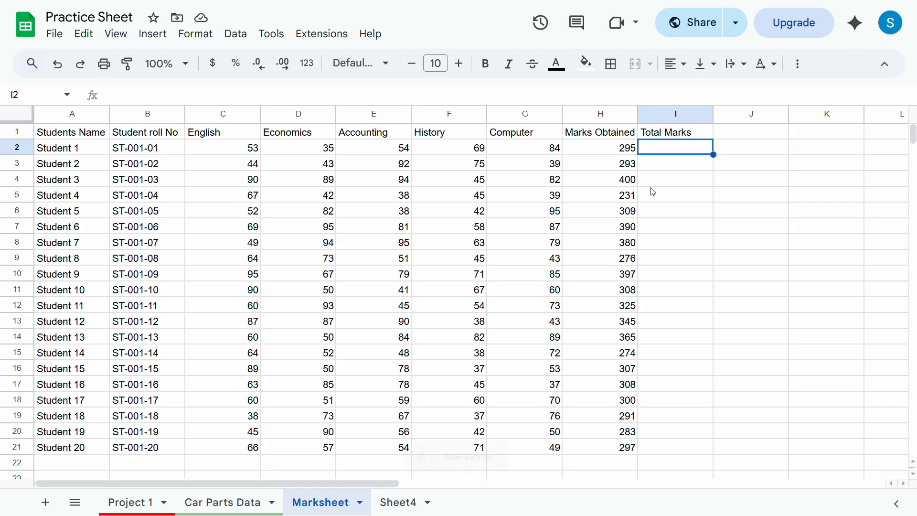
key(Num_Lock)
text(500)
key(Return)
key(ctrl+z)
text(50)
Step: Add the column header "Percentage" in cell J1
click(739, 134)
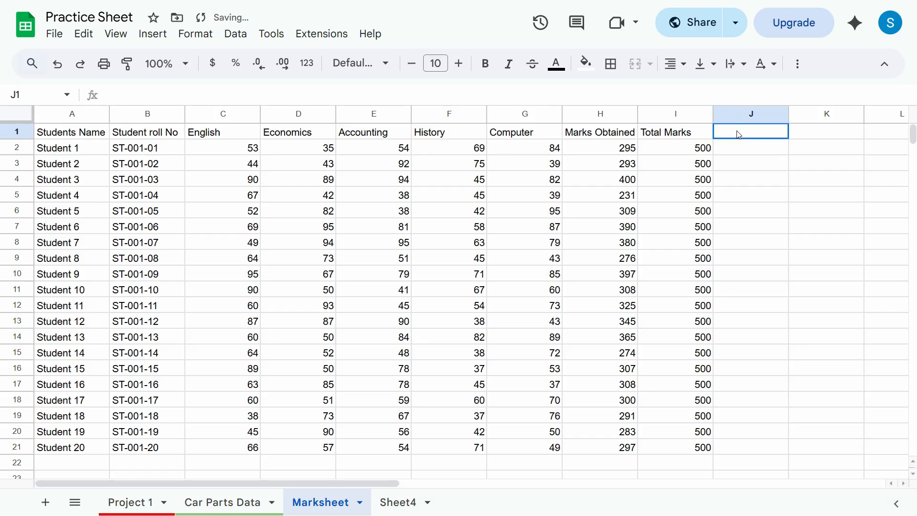
text(Perc)
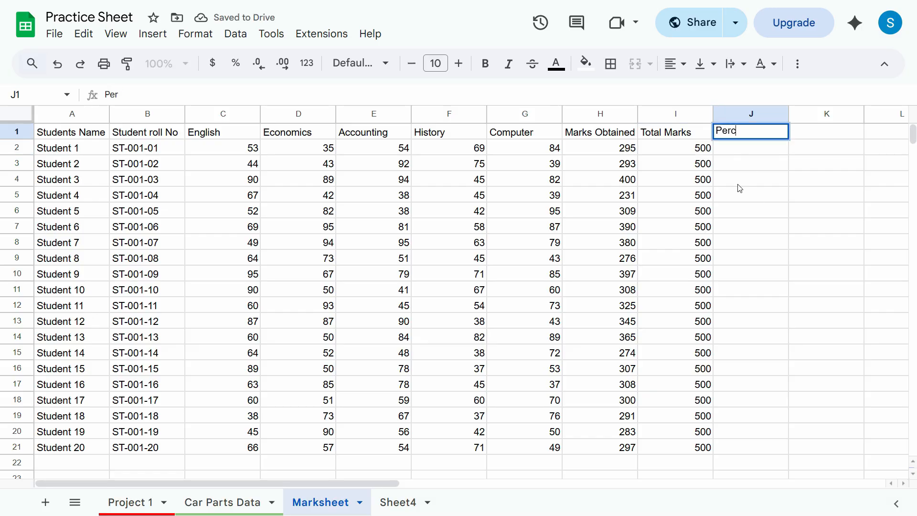
text(entage)
key(Return)
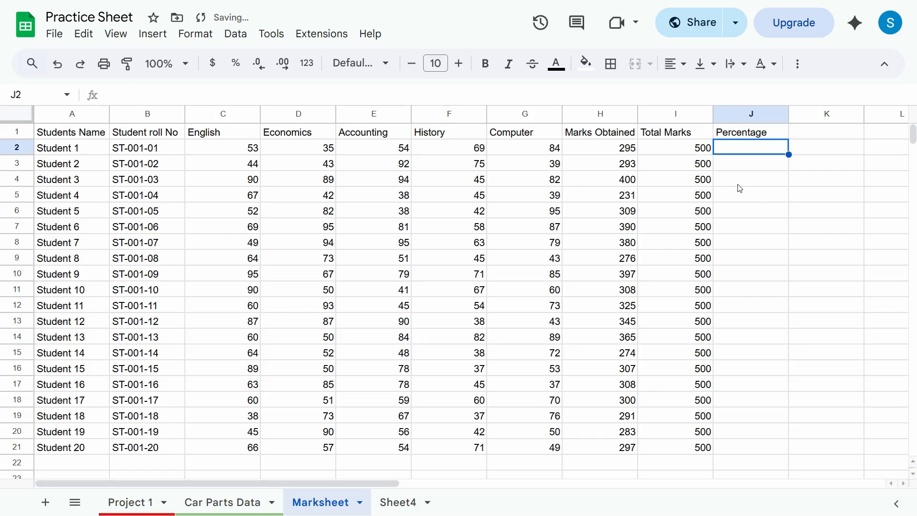
Step: Calculate Student 1's percentage in J2 with =H2/I2 and autofill the formula for the remaining students down to J21
text(=)
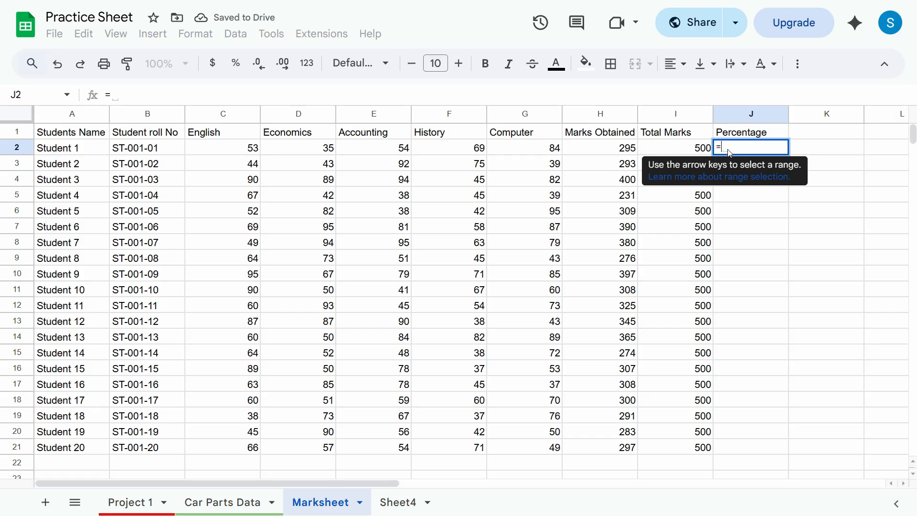
click(617, 152)
text(/)
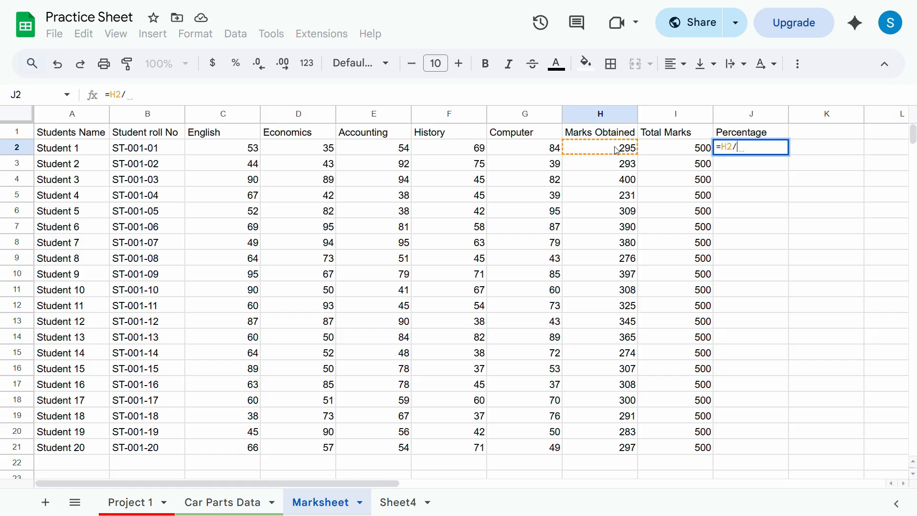
click(654, 151)
key(Return)
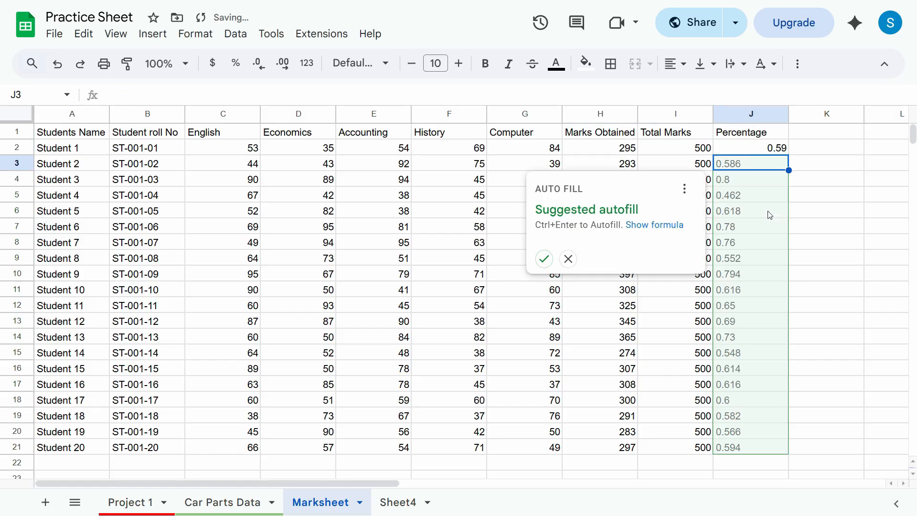
click(546, 262)
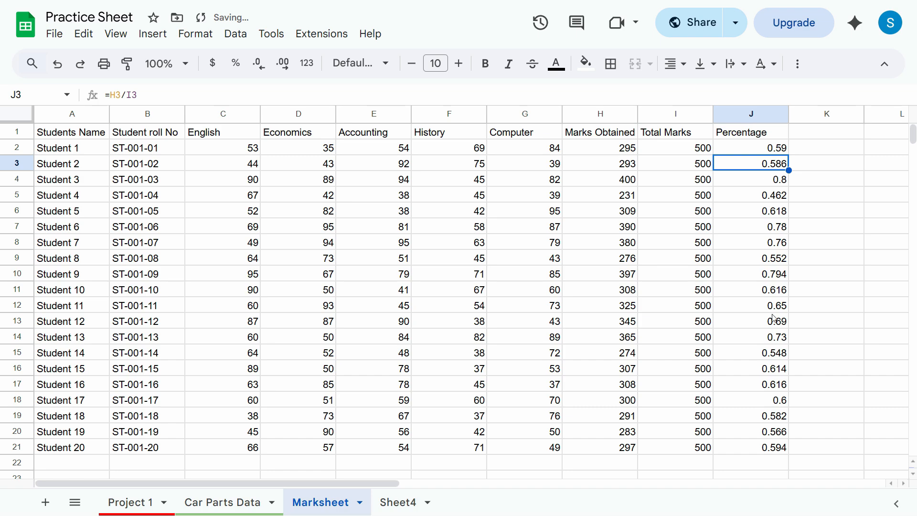
Step: Format the whole Percentage column J as percent with no decimal places
drag(785, 148, 759, 449)
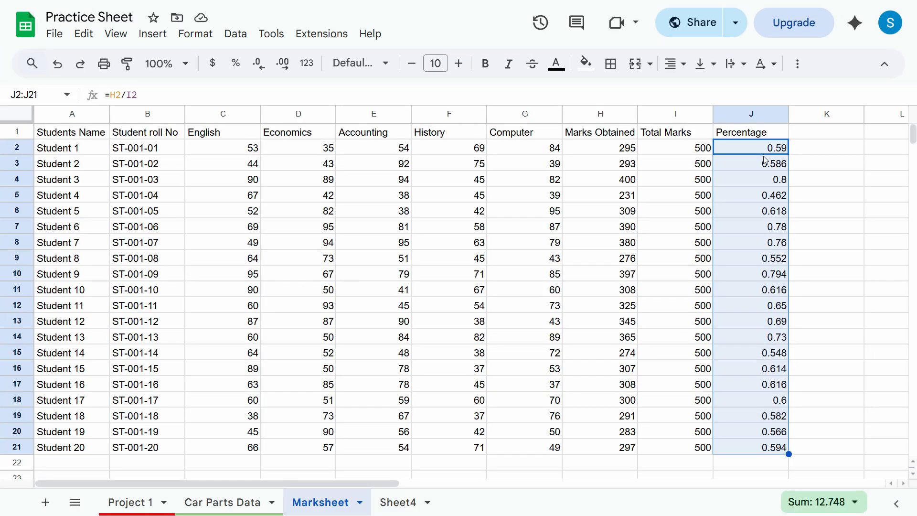
click(758, 112)
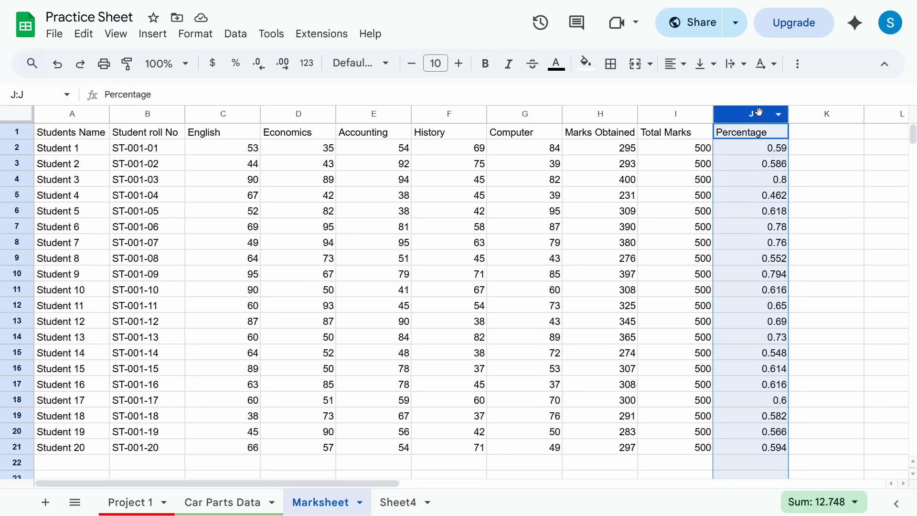
click(236, 67)
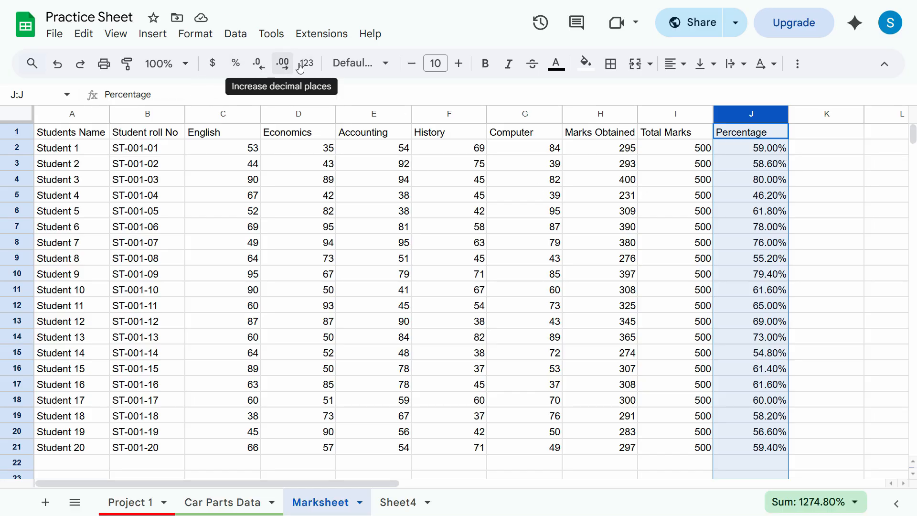
click(258, 64)
click(259, 64)
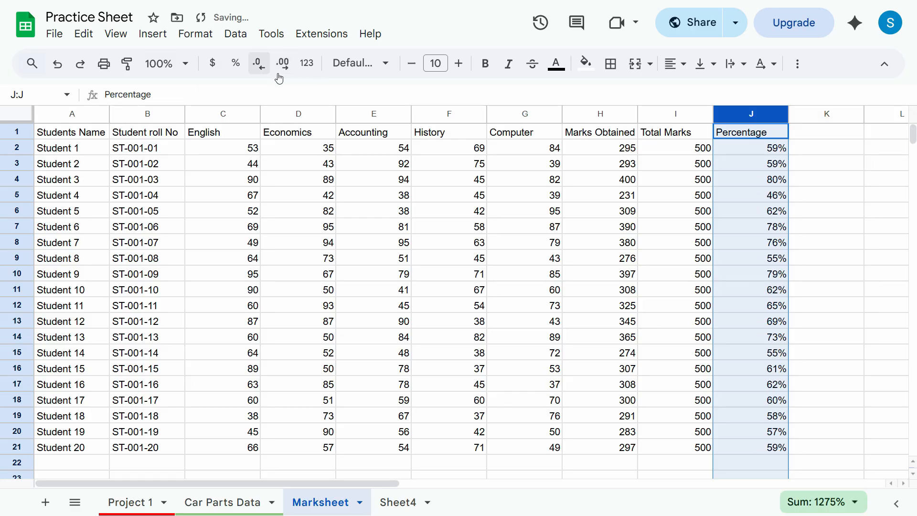
Step: Check the first Percentage cell, then switch to the Car Parts Data sheet and inspect its Sales, Tax and Discount cells in row 2
click(765, 148)
click(812, 135)
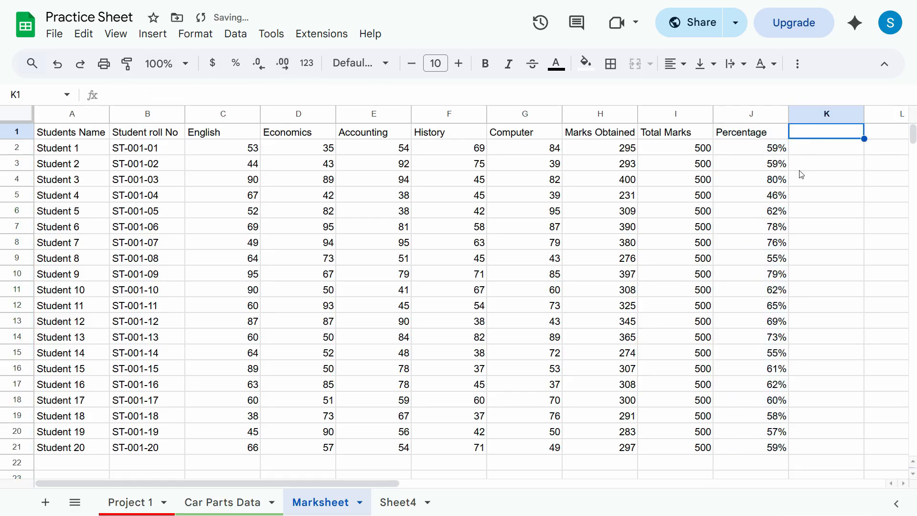
click(212, 502)
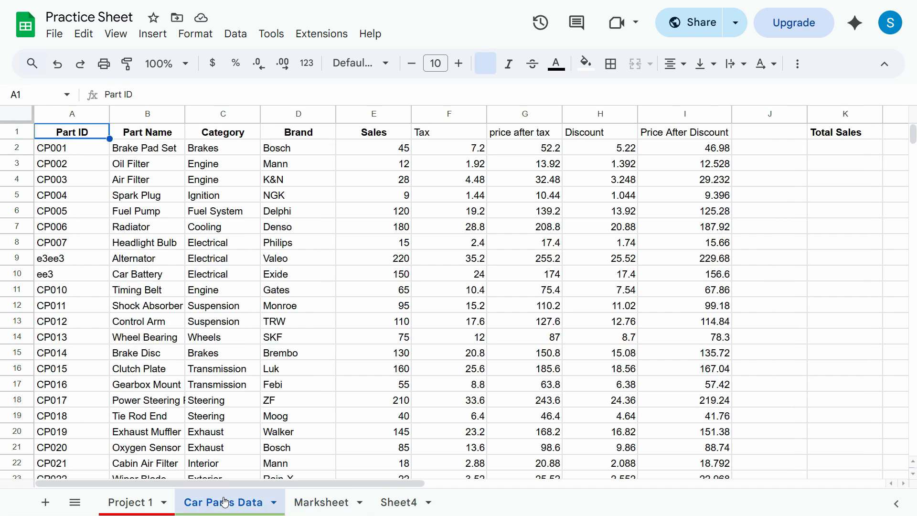
click(407, 148)
click(484, 152)
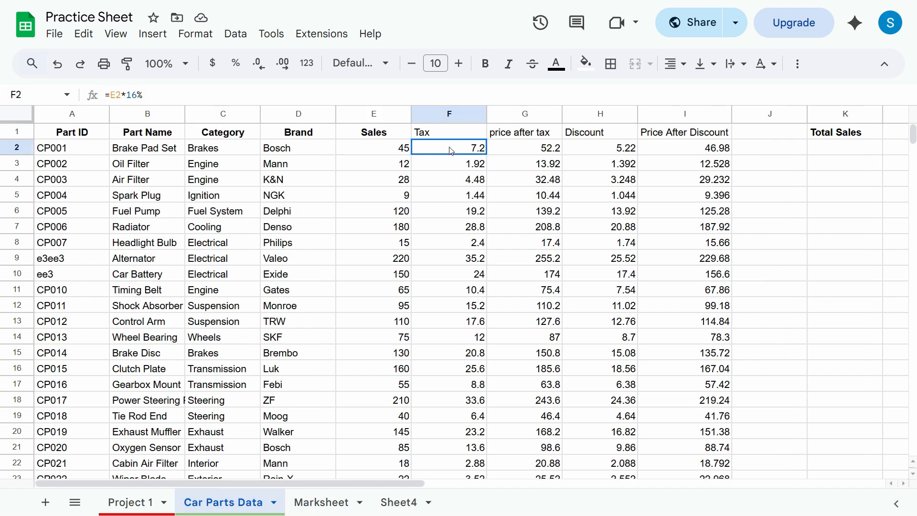
click(587, 153)
Step: Open Sheet4 and rename it "Multiplicative Table"
click(412, 509)
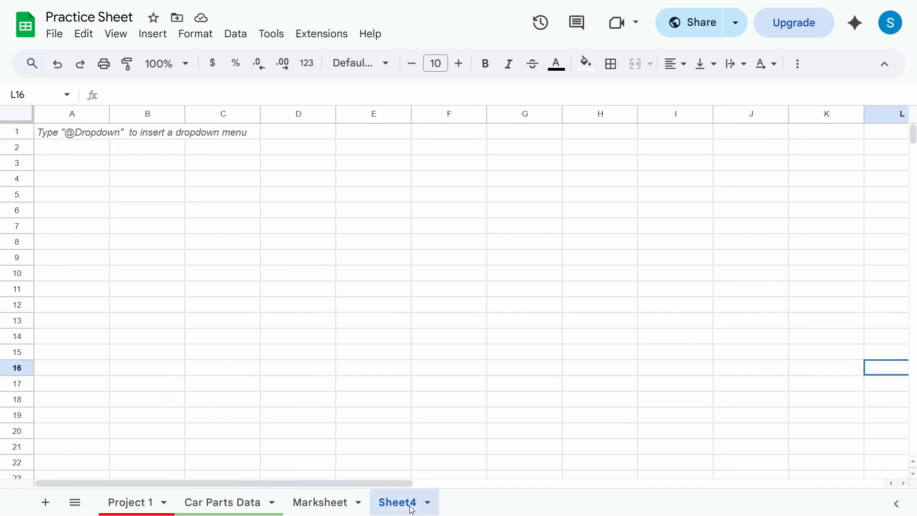
double_click(412, 510)
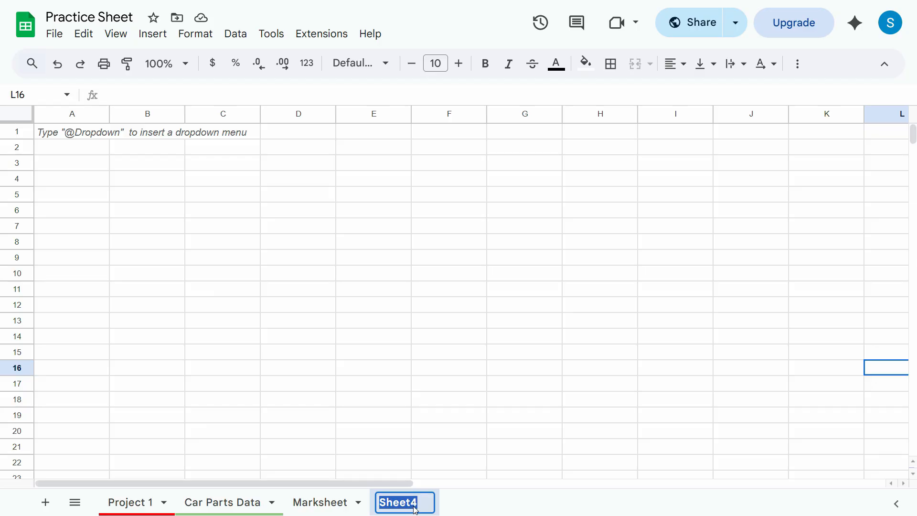
text(Mul)
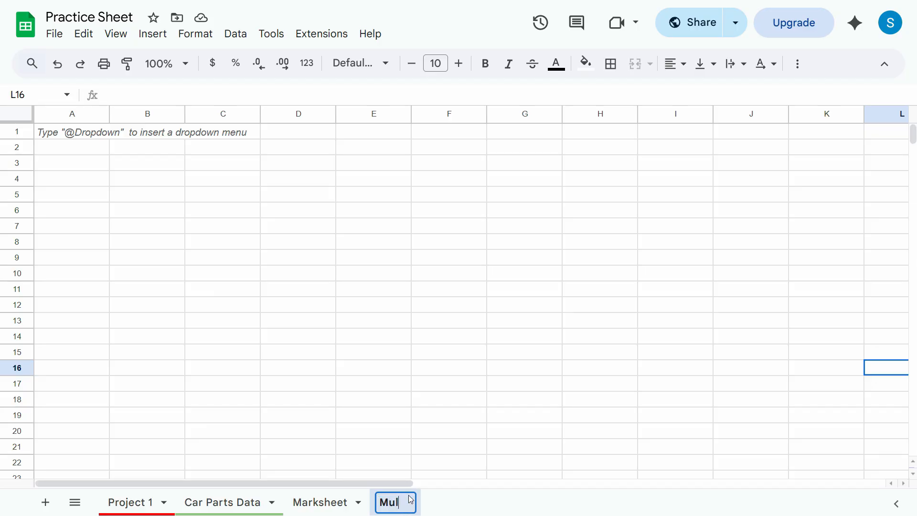
text(tiplica)
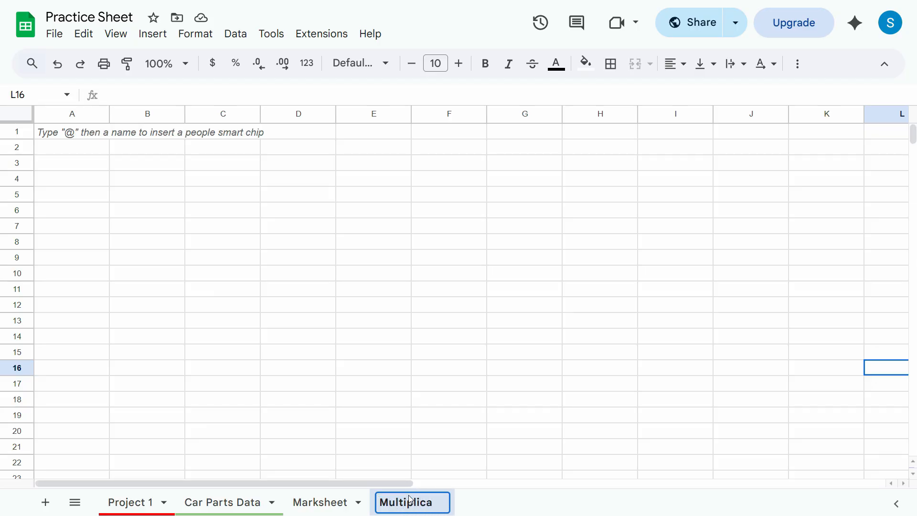
text(tive Tab;e)
key(BackSpace)
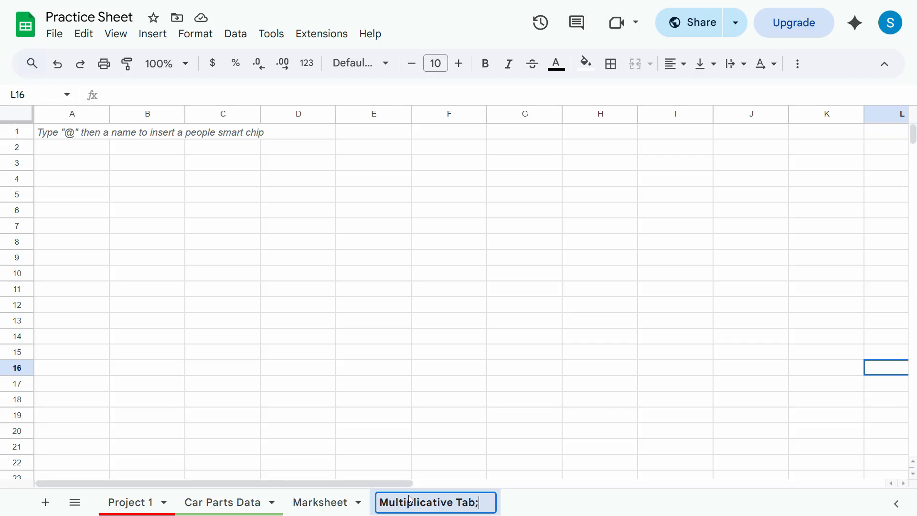
key(BackSpace)
text(le)
key(Return)
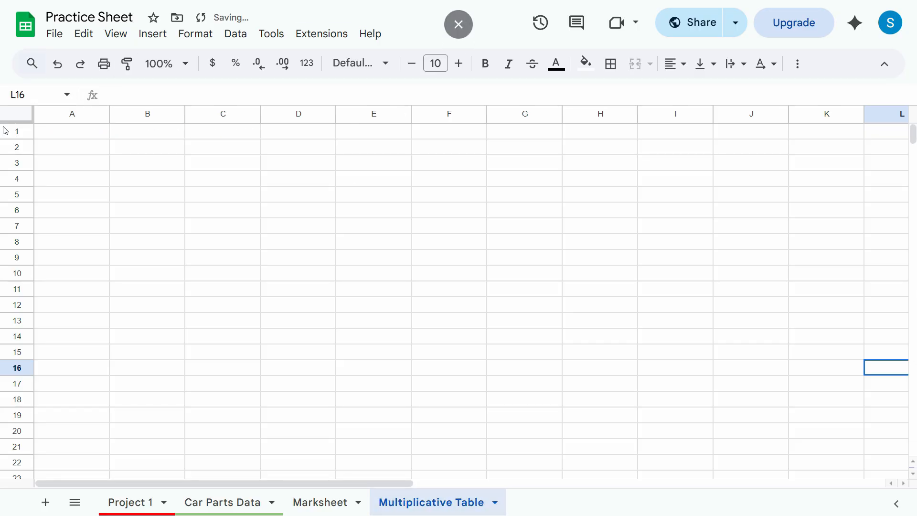
Step: Enter 2 in cell A1 and 1 in cell B1
click(78, 134)
text(2)
key(Tab)
text(1)
key(Tab)
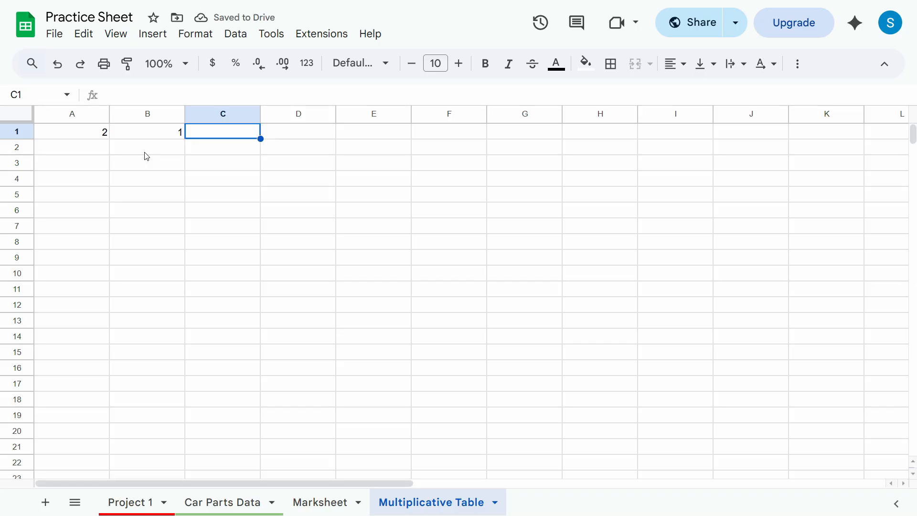
Step: Fill the 2 from A1 down column A to A12
key(ctrl+plus)
key(Return)
key(Up)
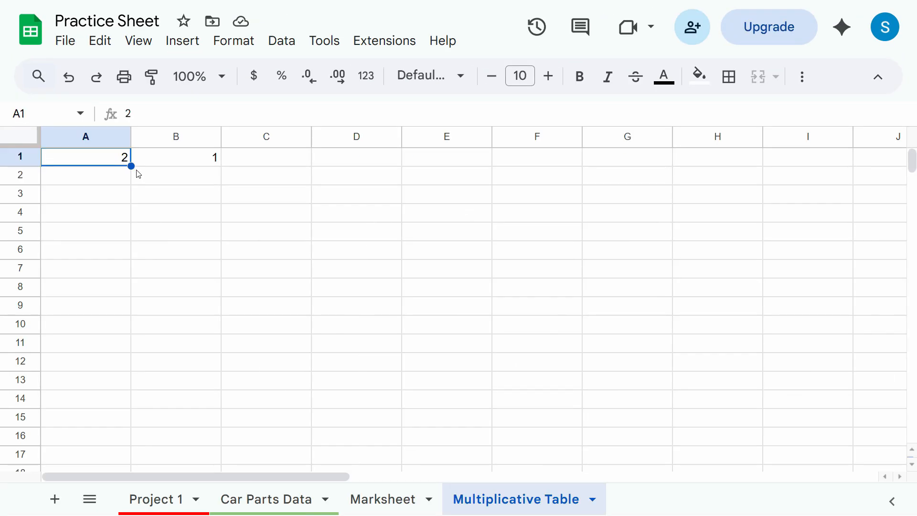
drag(130, 173, 126, 363)
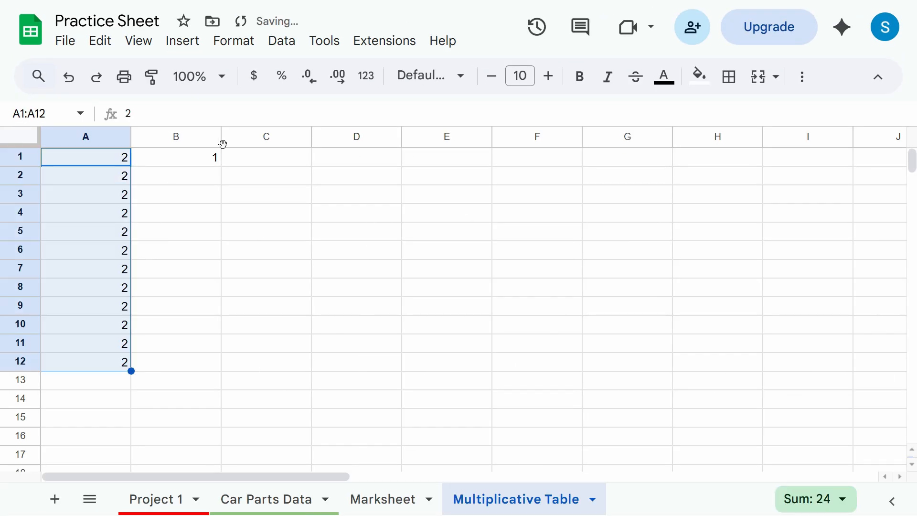
Step: Number B1:B12 from 1 to 12, replacing the repeated 1s below B2 with a series autofilled from B1:B2
click(217, 163)
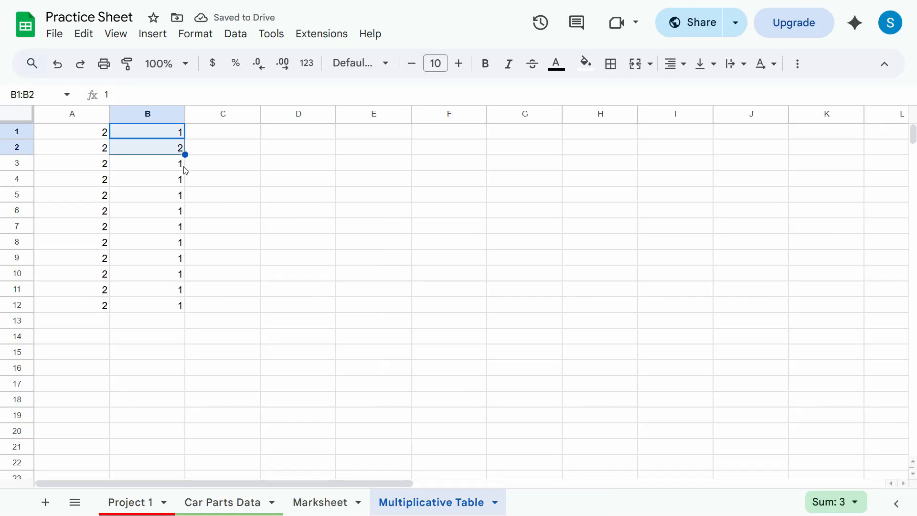
drag(178, 164, 161, 325)
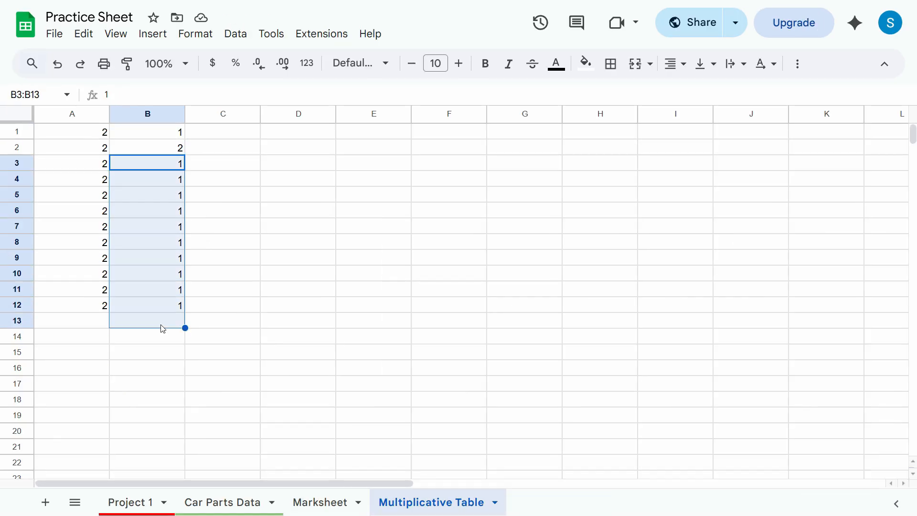
key(Delete)
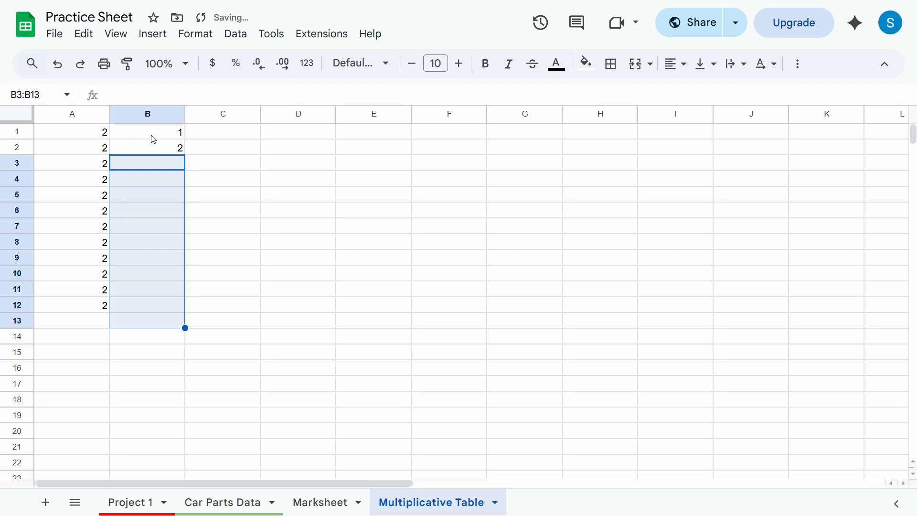
drag(149, 137, 163, 151)
double_click(185, 154)
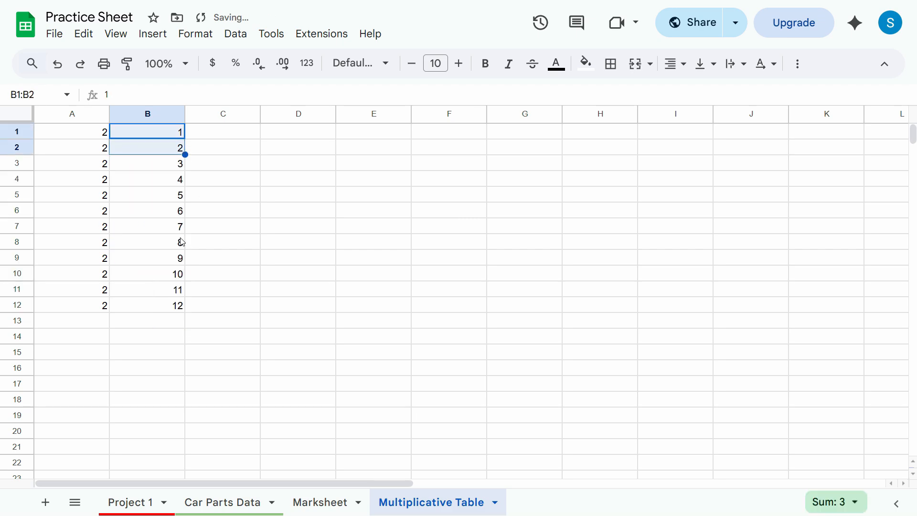
click(163, 231)
Step: Insert an empty row above row 1 for the column headers
click(225, 148)
key(ctrl+plus)
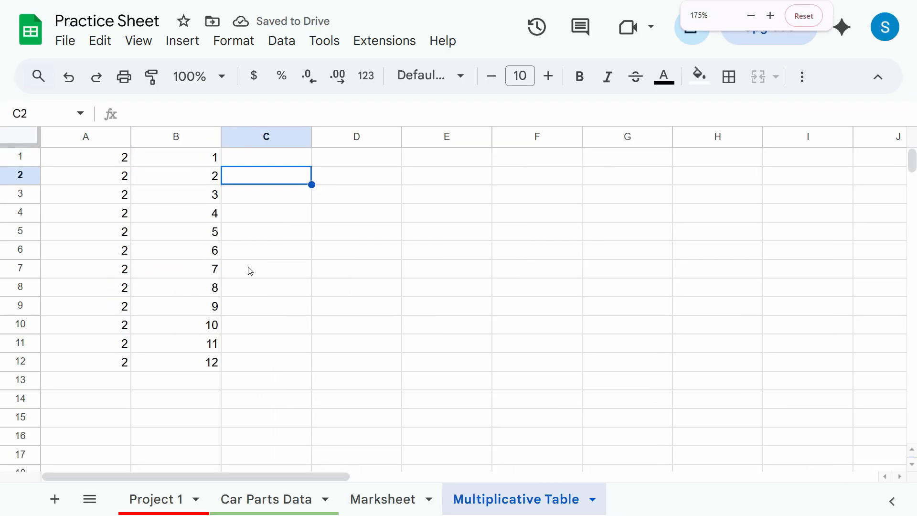
key(ctrl+plus)
key(Up)
click(14, 185)
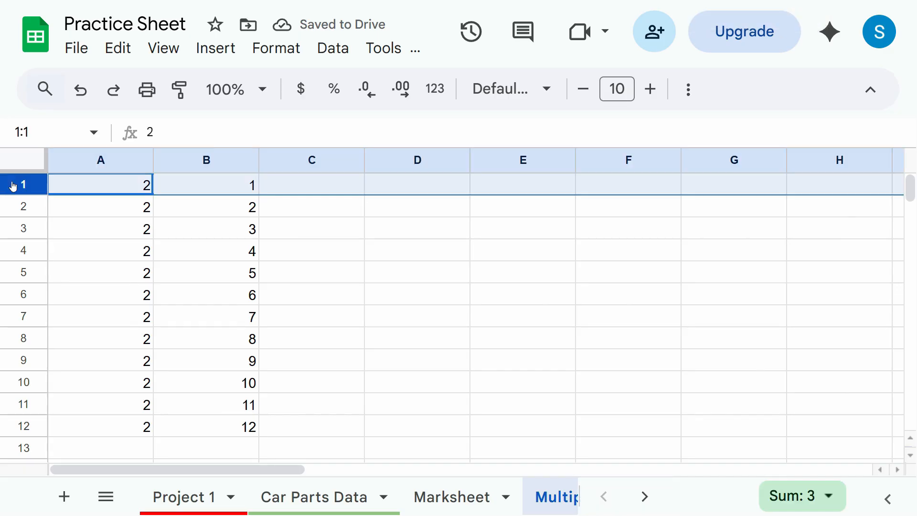
right_click(14, 184)
click(61, 258)
Step: Enter the headers "Main", "By" and "Result" in A1:C1 and make them bold
text(Main)
key(Tab)
text(By)
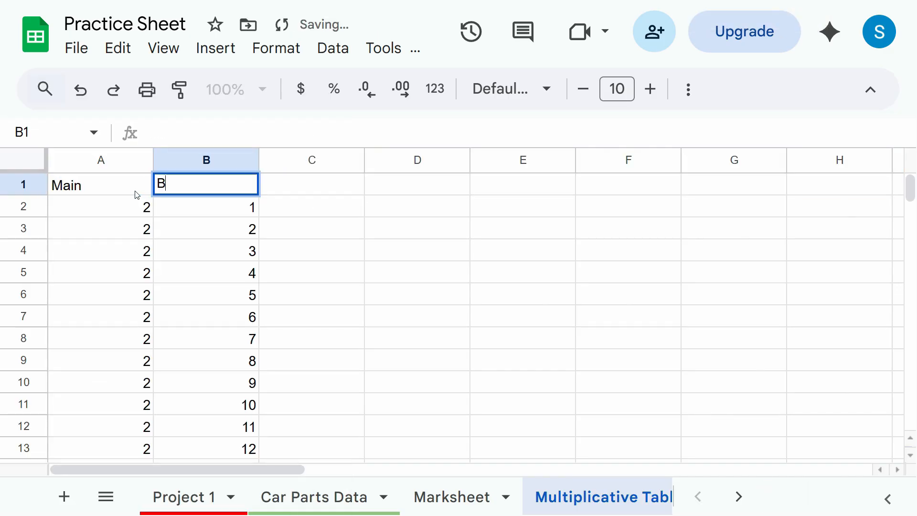
key(Tab)
text(Result)
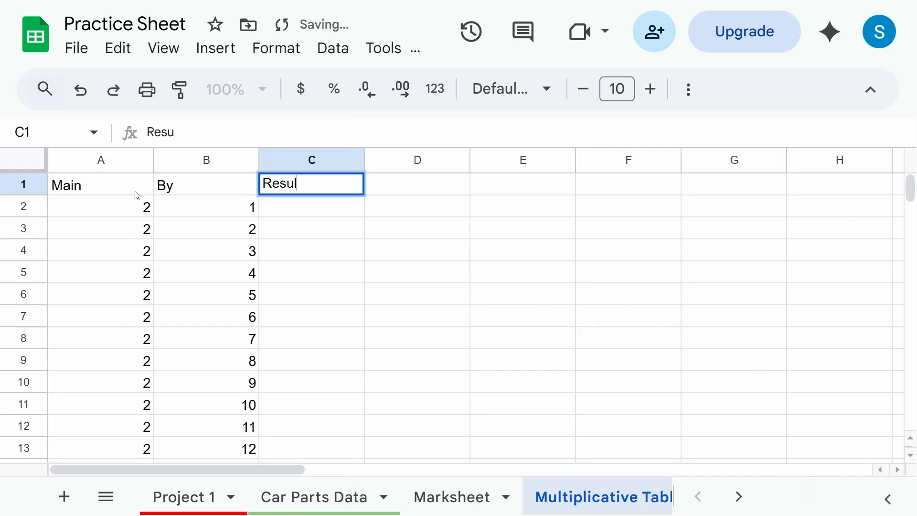
key(Return)
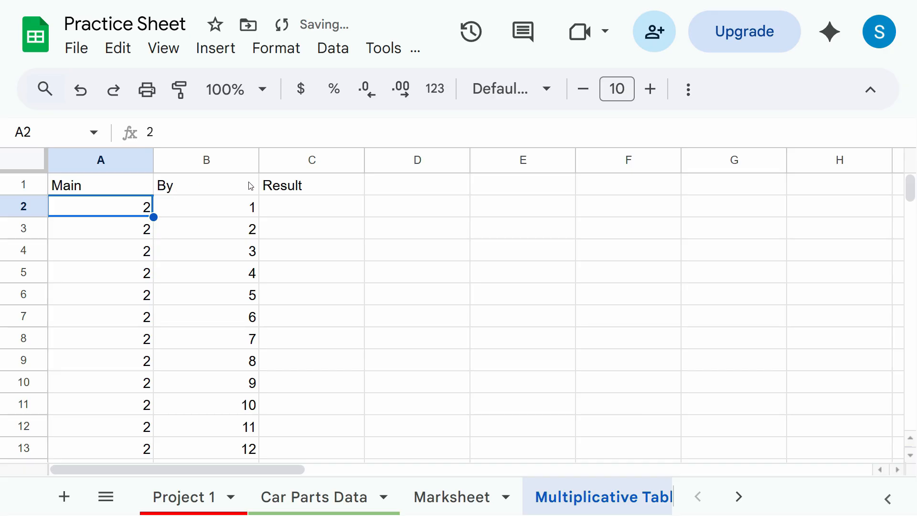
drag(272, 187, 139, 194)
key(ctrl+b)
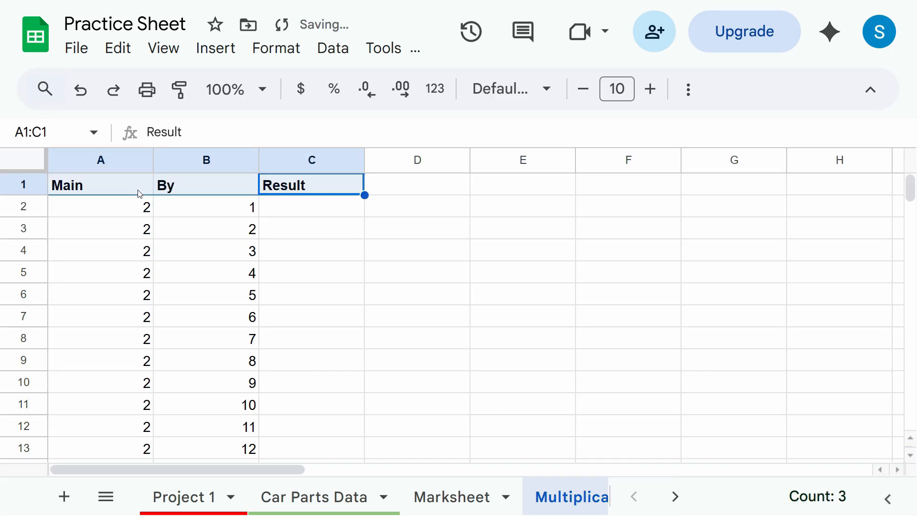
Step: Calculate the first Result in C2 with =A2*B2 and accept the suggested autofill down to C13
click(303, 211)
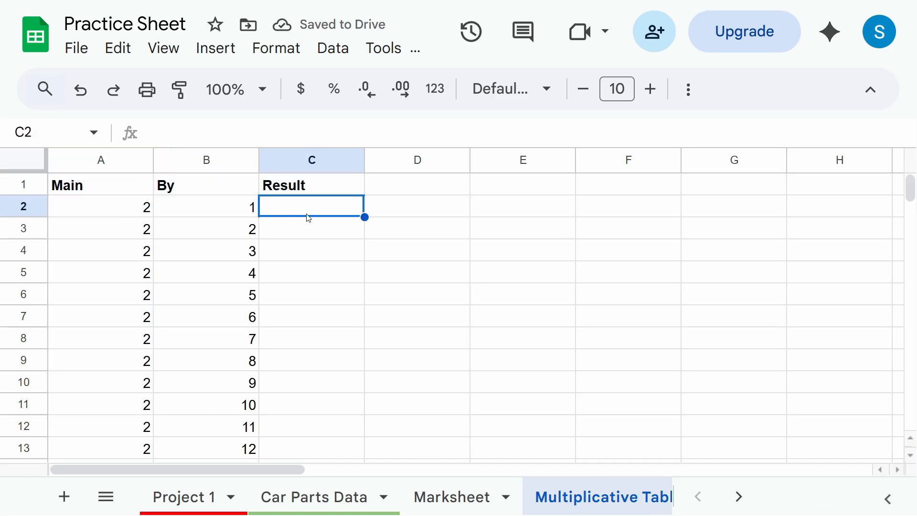
text(=)
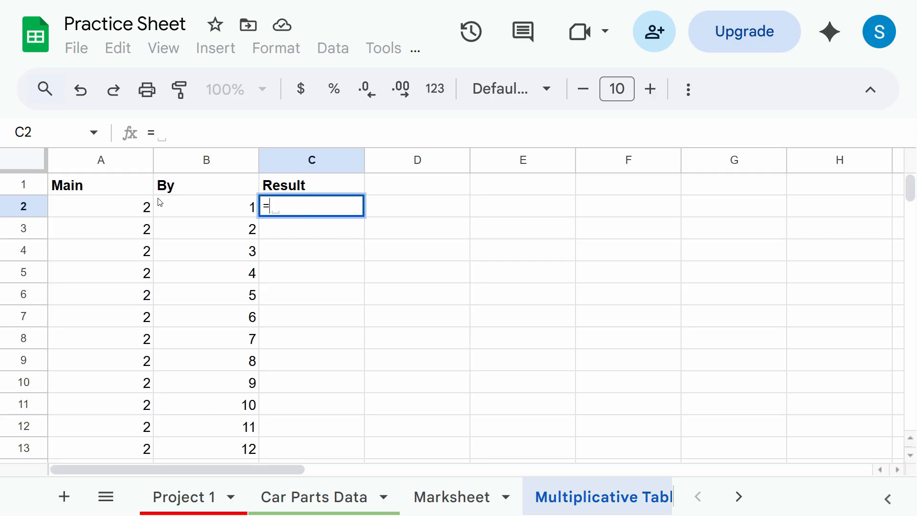
click(141, 212)
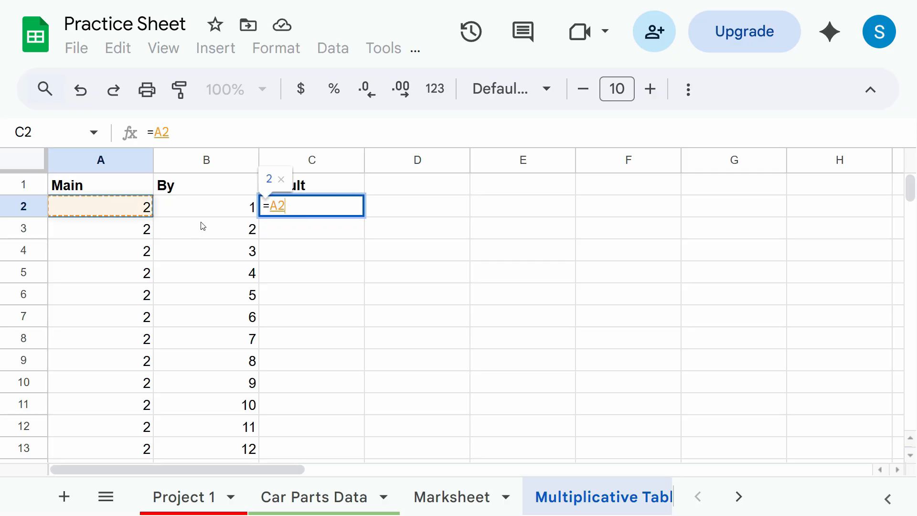
text(*)
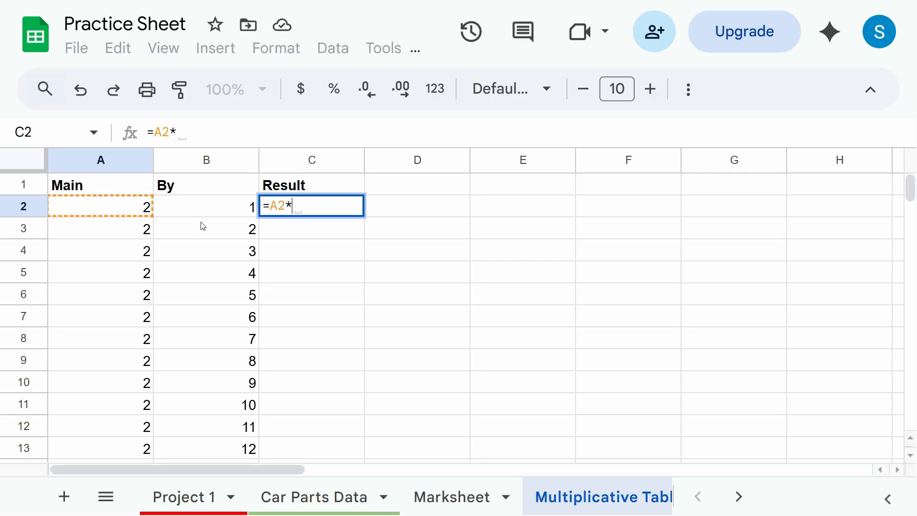
click(241, 215)
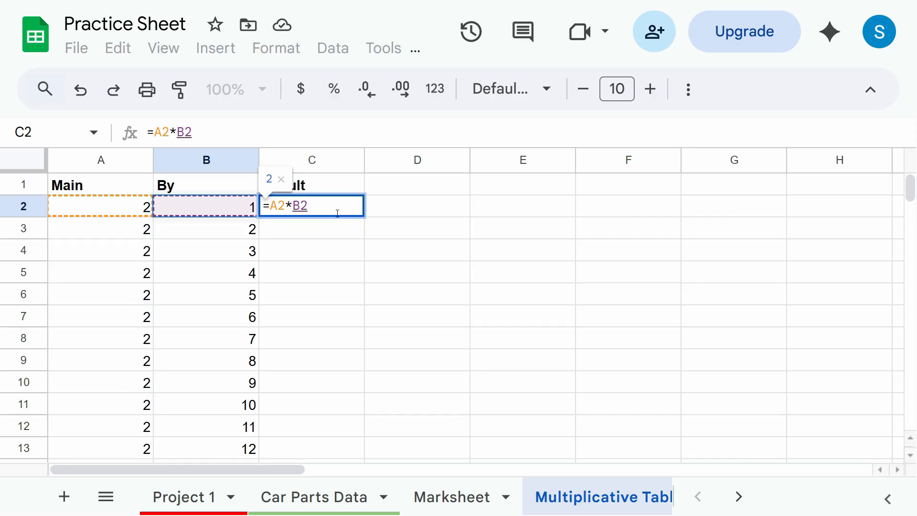
key(Return)
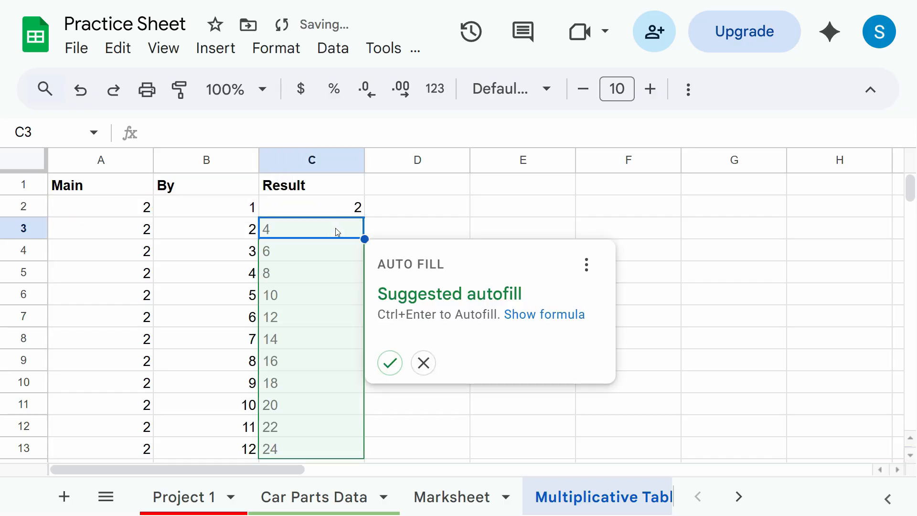
click(390, 364)
Step: Examine the Main, By and Result cells row by row to check how the multiplication formula applies down to row 13
key(Up)
key(Left)
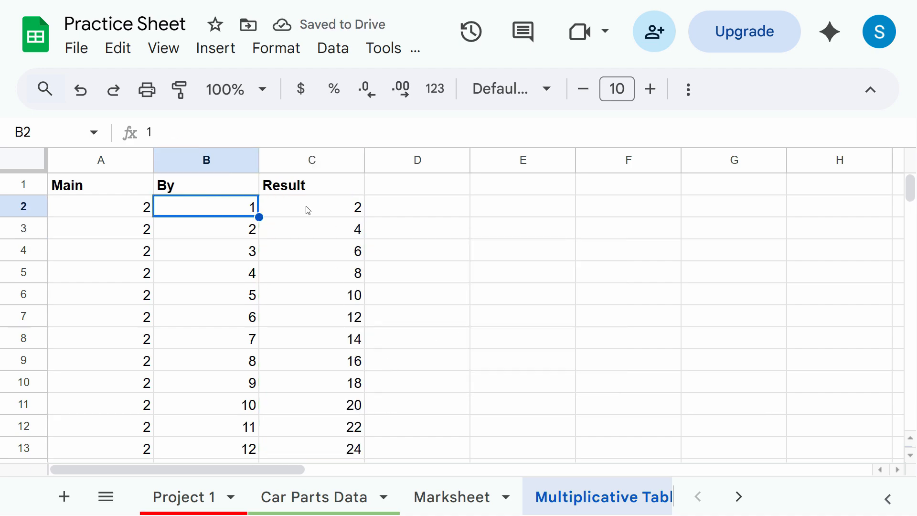
click(306, 207)
click(151, 232)
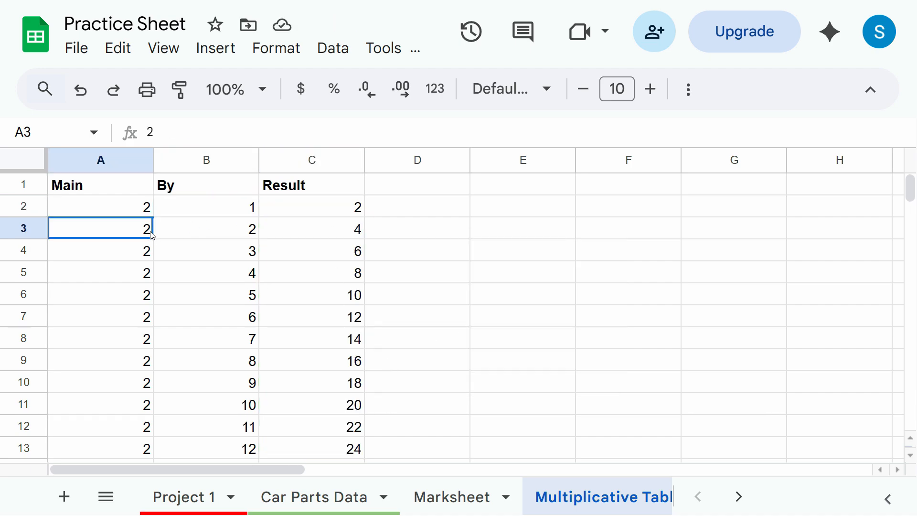
click(216, 238)
click(296, 235)
click(152, 259)
click(206, 258)
click(323, 259)
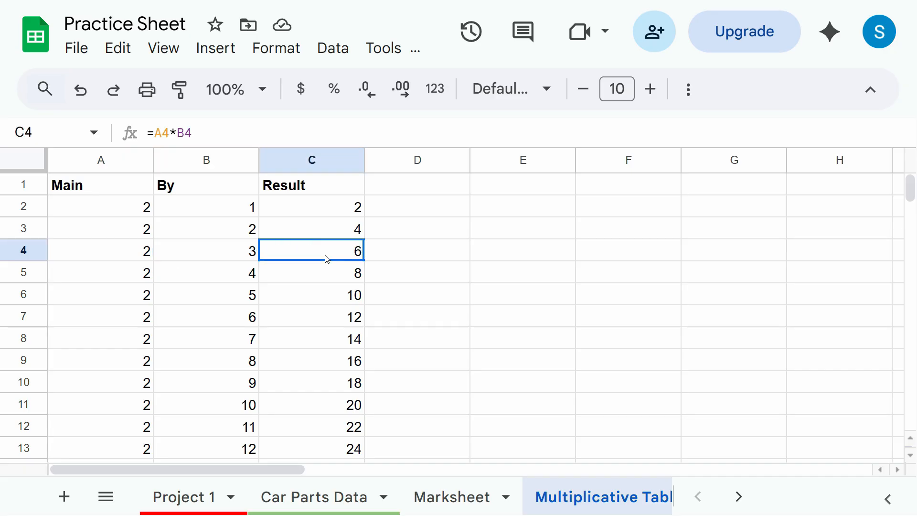
click(212, 280)
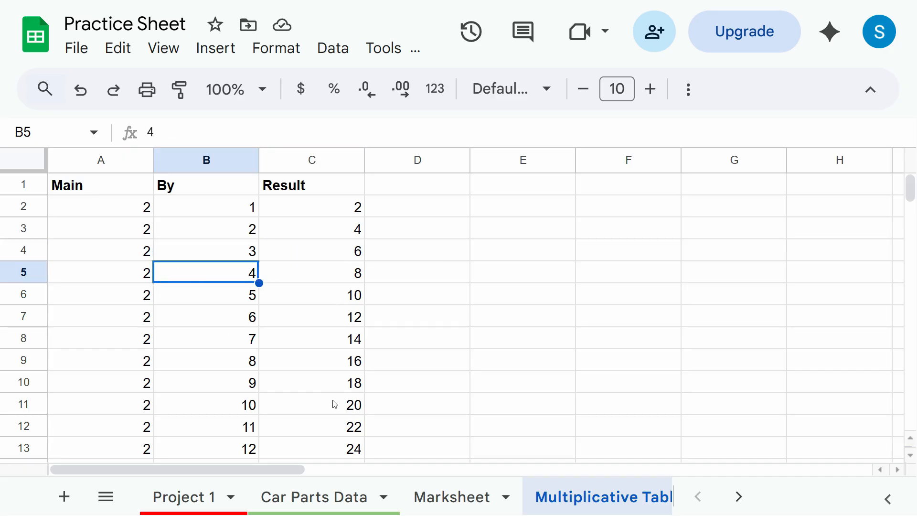
click(335, 452)
click(318, 212)
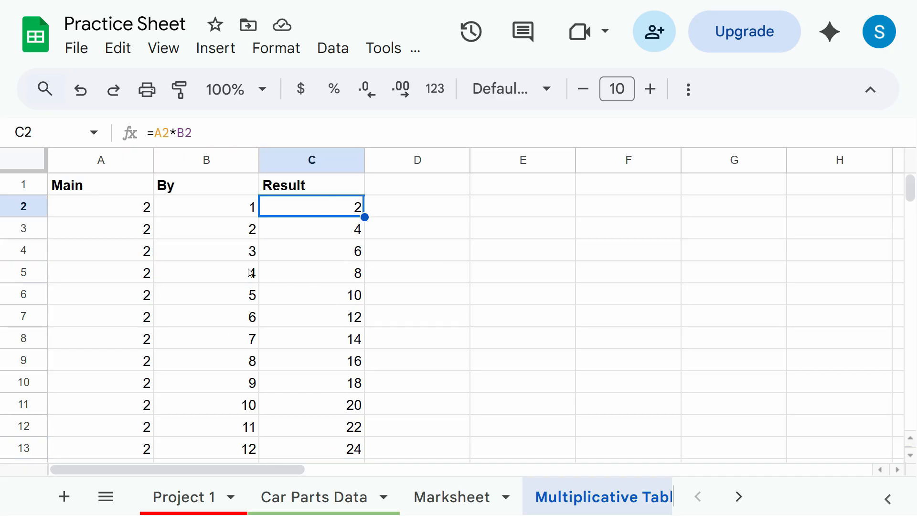
click(202, 207)
click(205, 227)
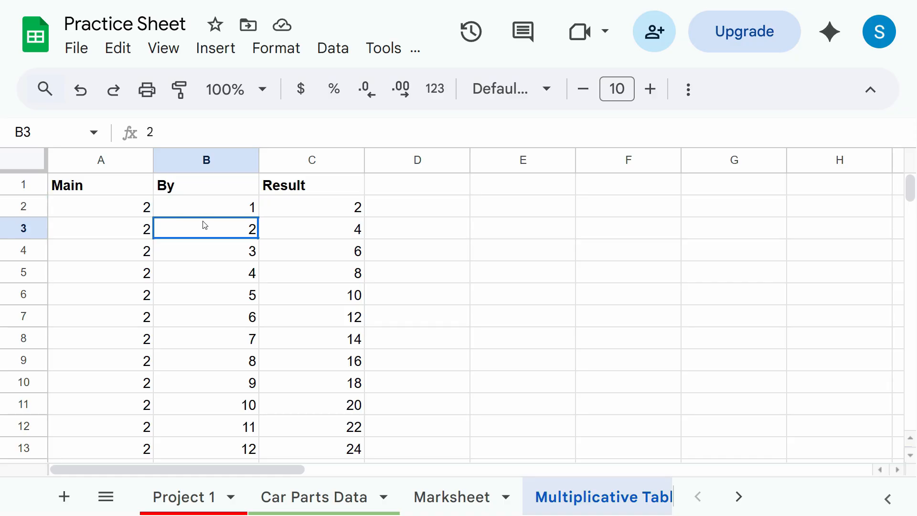
scroll(329, 405, down, 2)
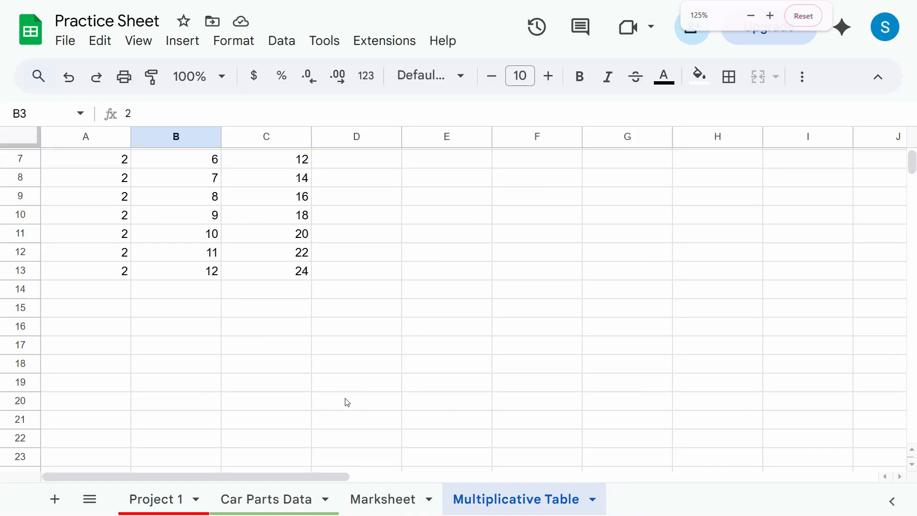
Step: Return to the Marksheet sheet and examine Student 1's Marks Obtained, Total Marks and Percentage cells in row 2 and their formulas
click(327, 502)
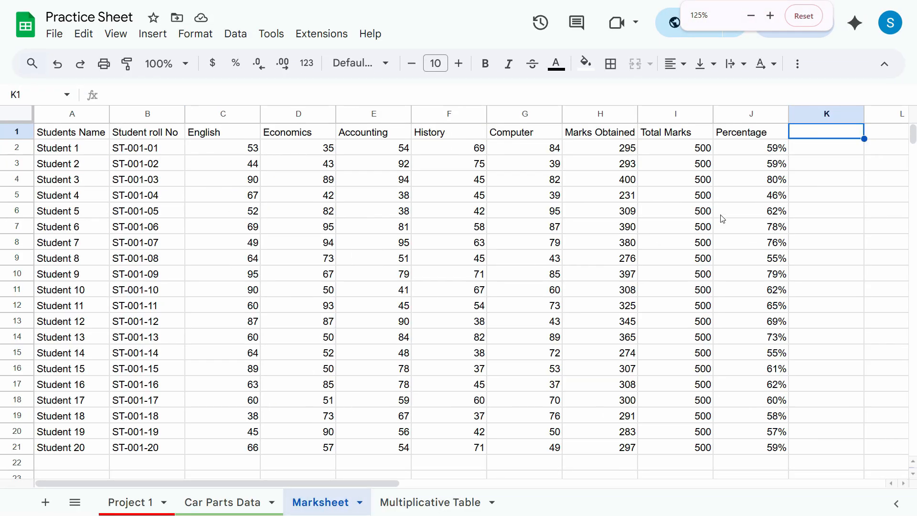
click(772, 147)
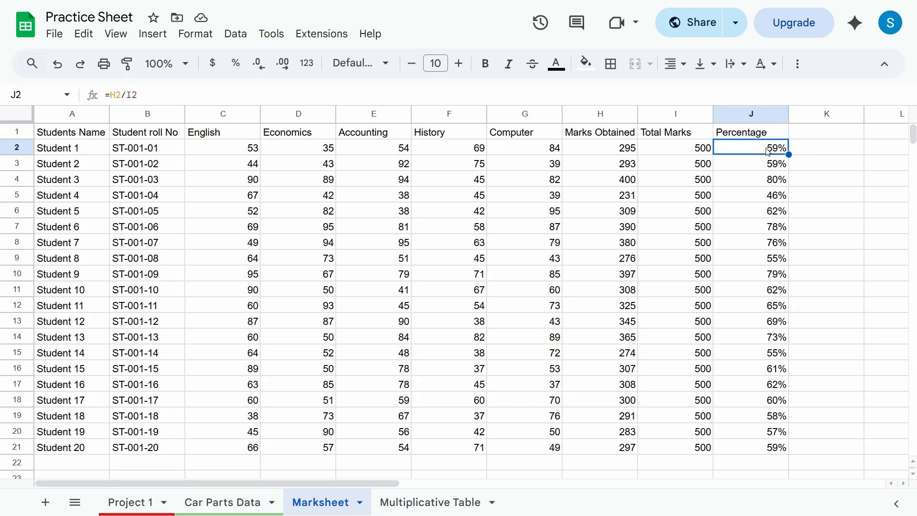
click(596, 150)
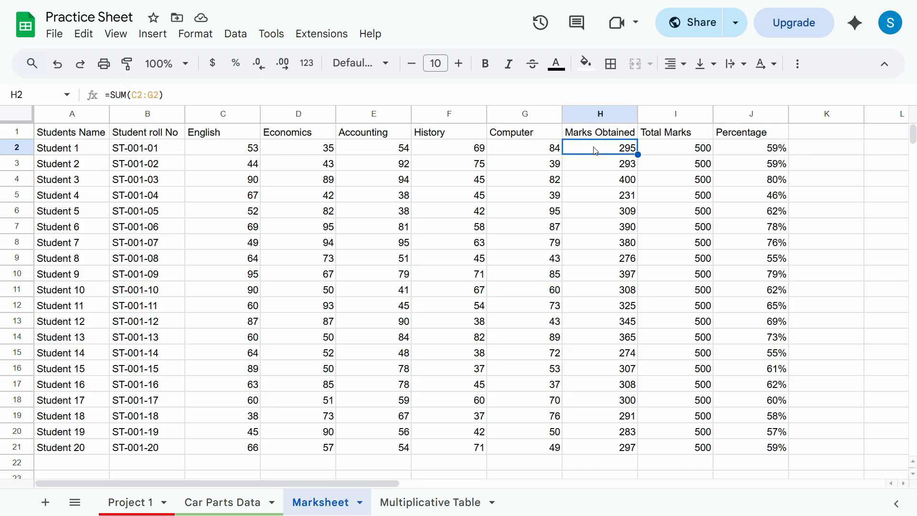
click(549, 153)
click(631, 152)
click(651, 150)
click(761, 149)
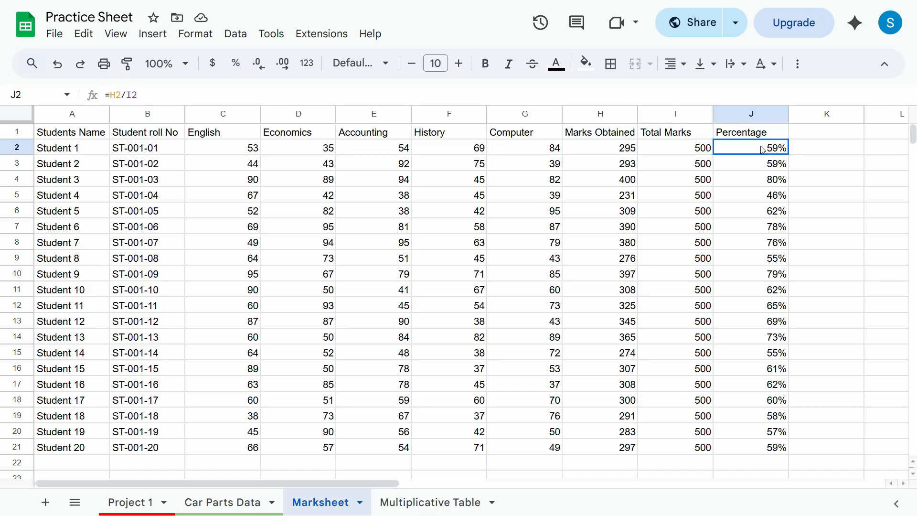
click(821, 132)
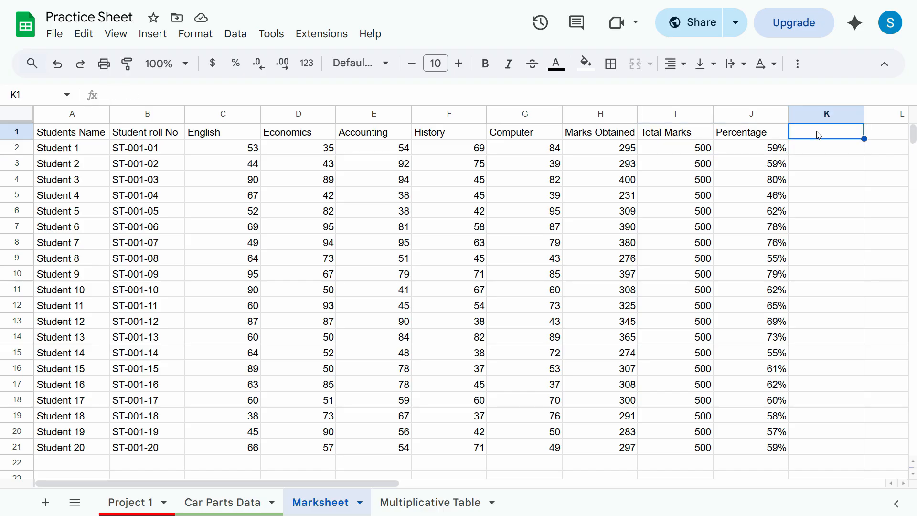
click(701, 152)
click(725, 152)
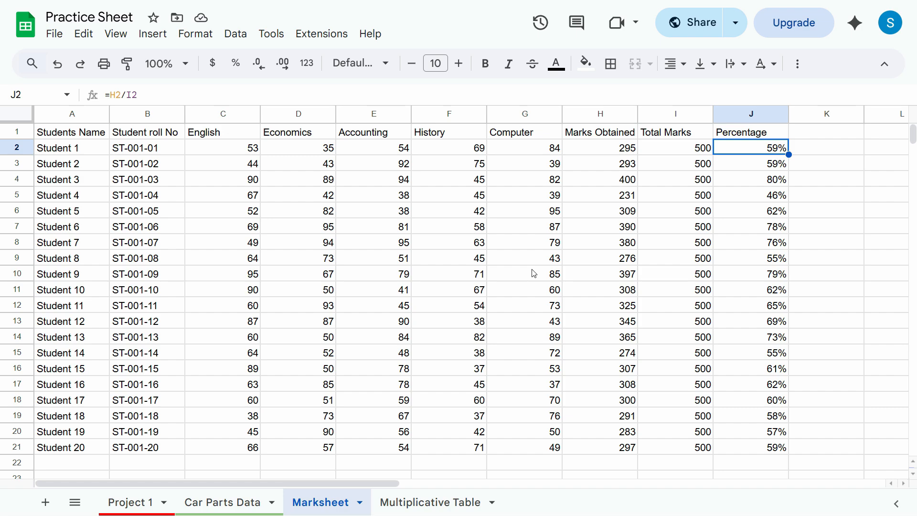
Step: Make the marksheet's column headers in A1:J1 bold
drag(721, 133, 77, 134)
key(ctrl+b)
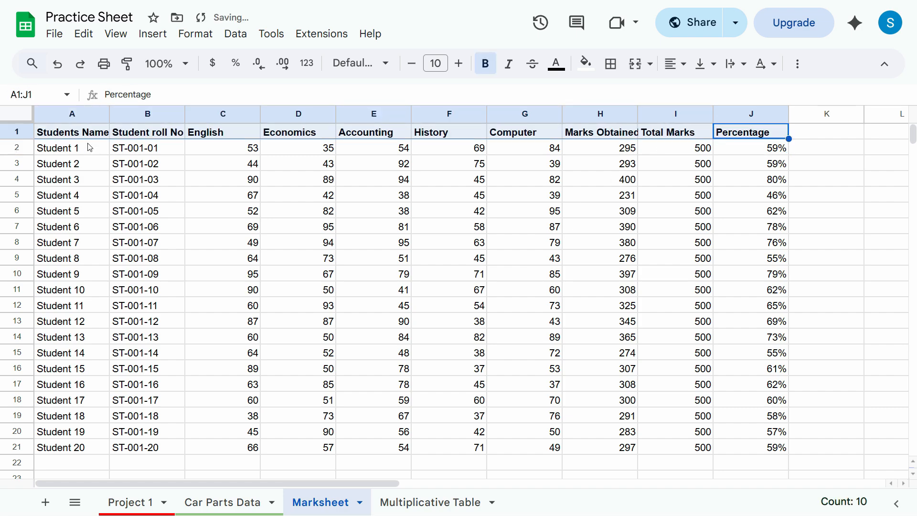
click(492, 272)
click(750, 150)
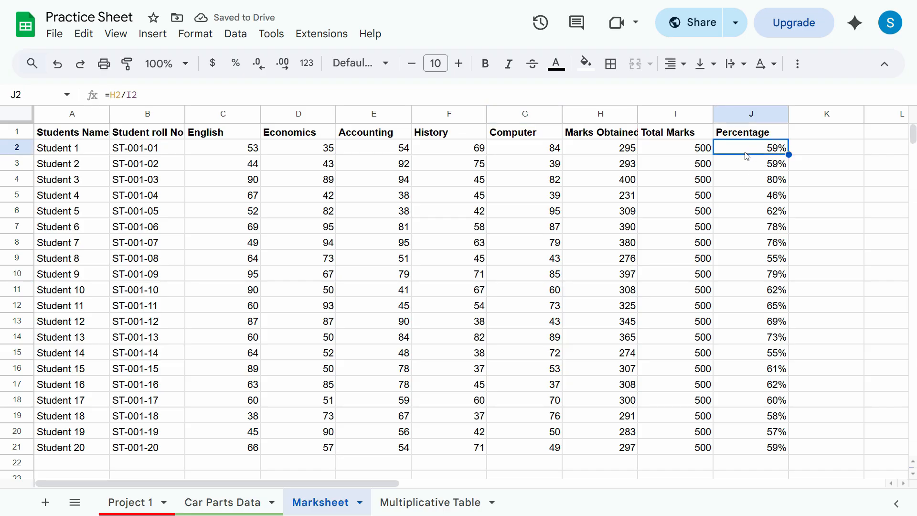
click(757, 137)
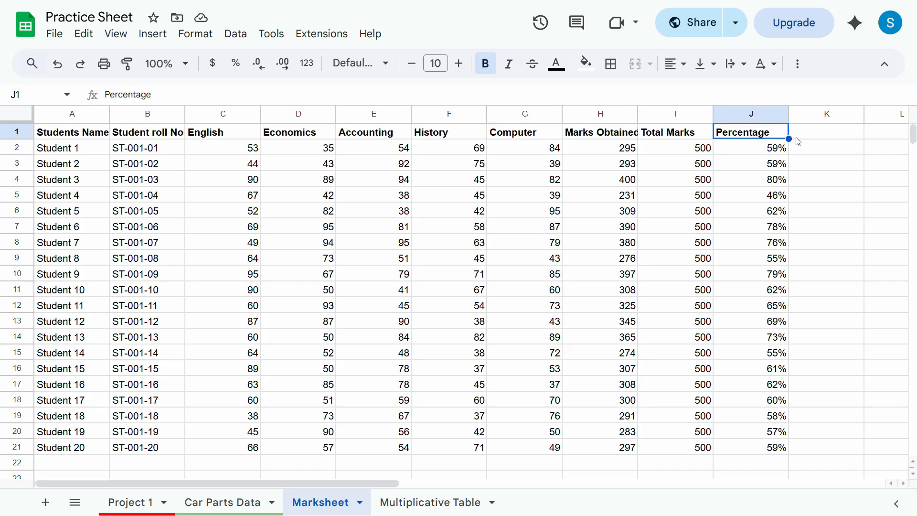